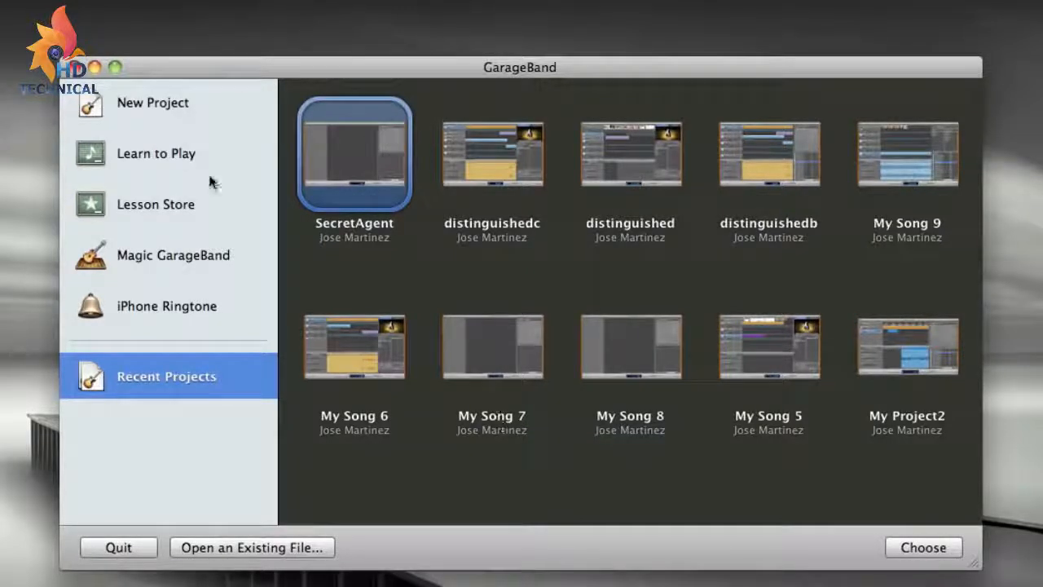
# - Create a new project from the Loops template, named SecretAgent, with the default tempo, signature and key
pyautogui.click(132, 102)
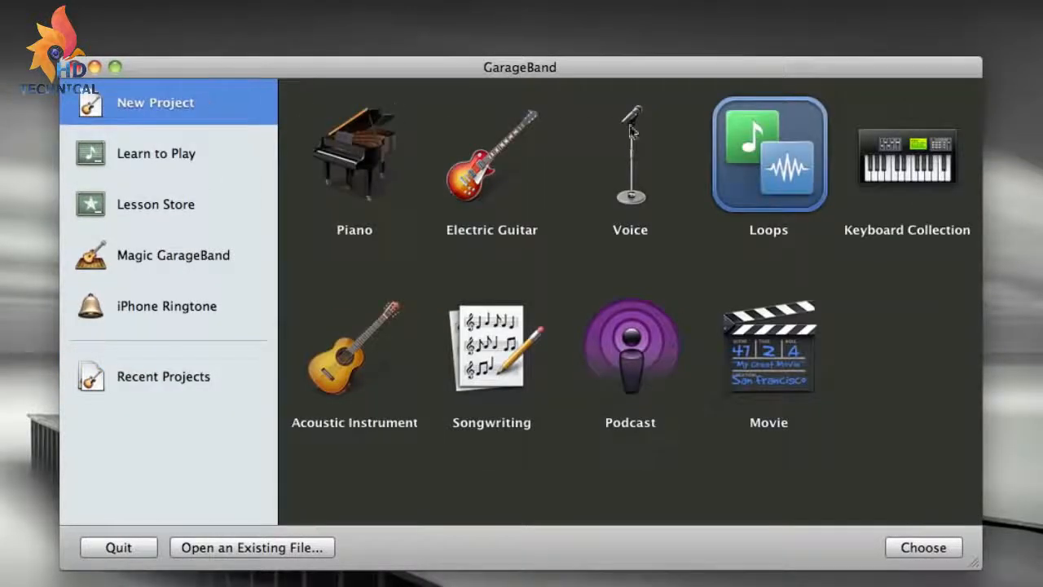
pyautogui.click(923, 547)
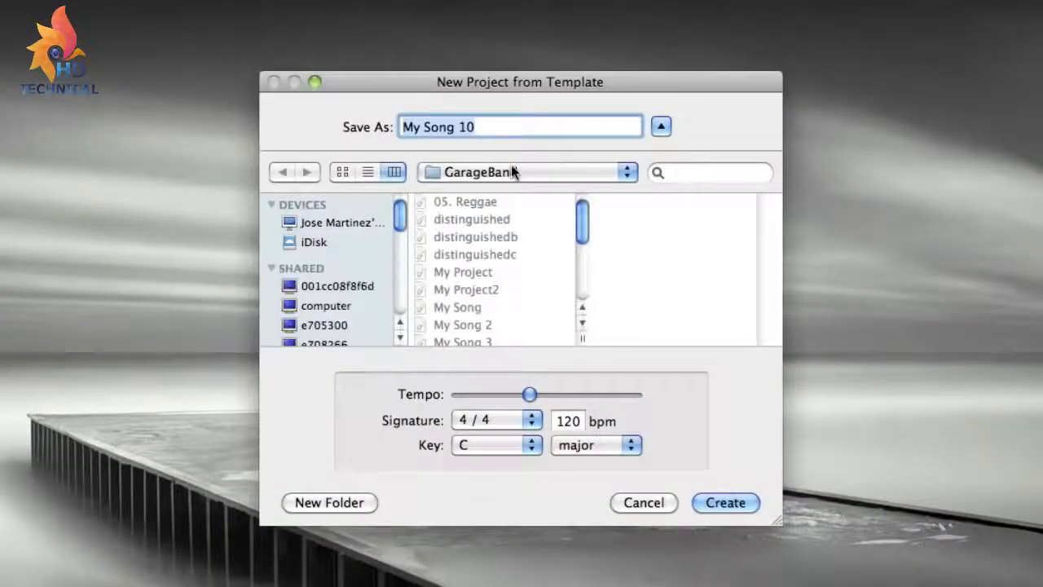
pyautogui.write('Se')
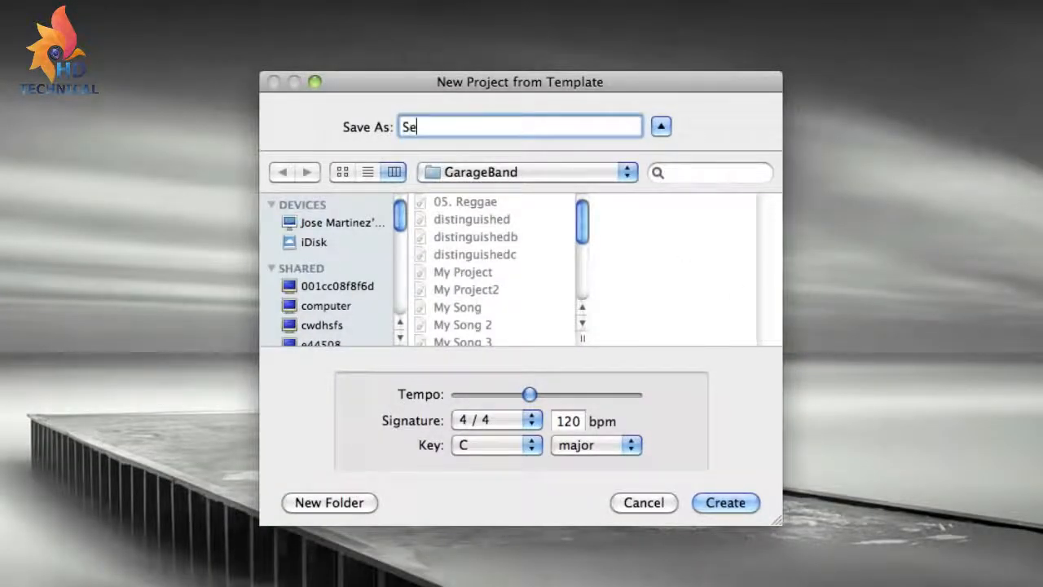
pyautogui.write('cretAgent')
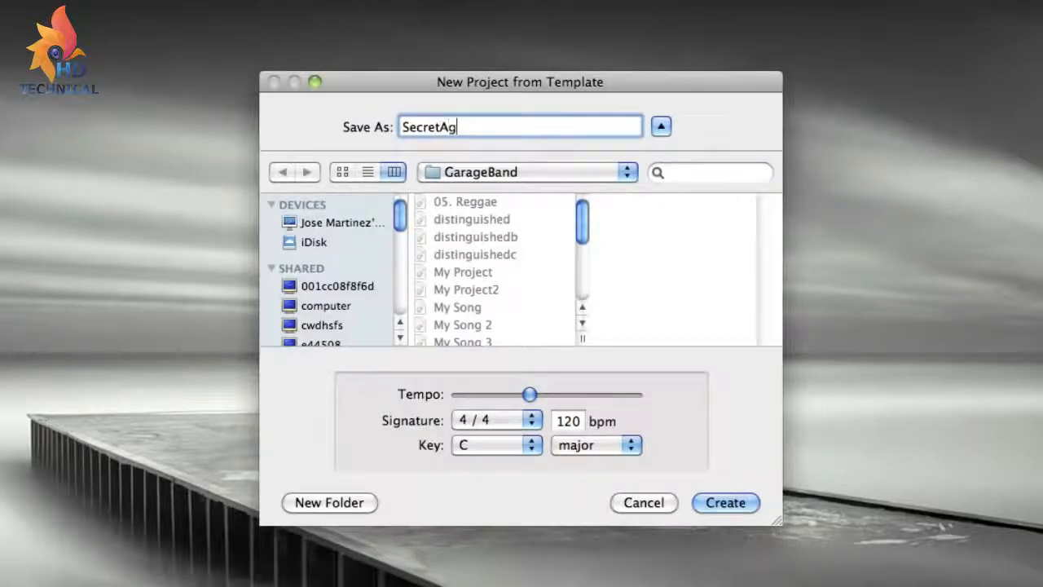
pyautogui.click(739, 502)
pyautogui.click(677, 209)
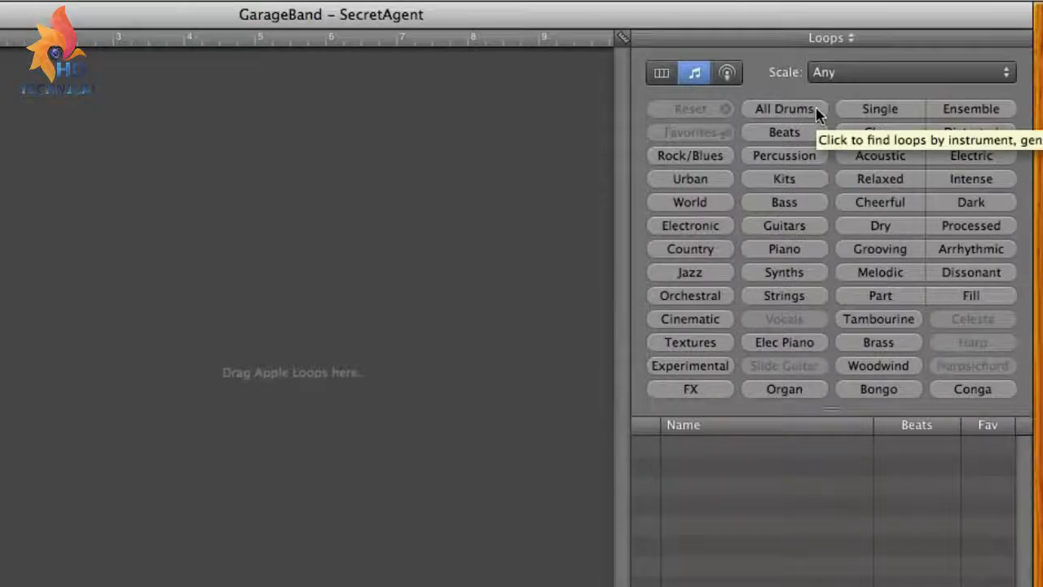
# - Filter the loop browser to All Drums and preview the 80s Pop Beat 08 loop
pyautogui.click(816, 109)
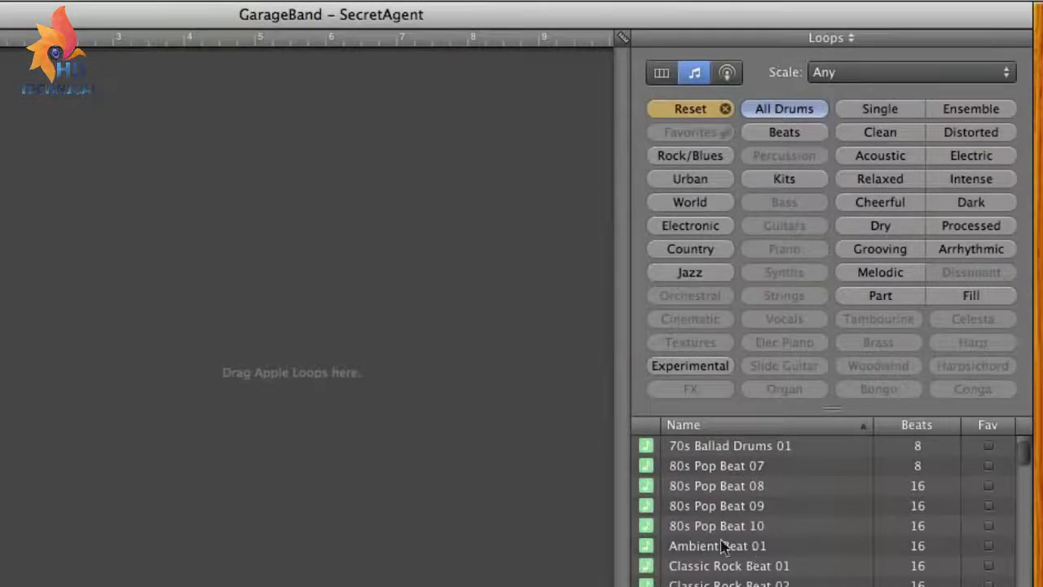
pyautogui.click(778, 489)
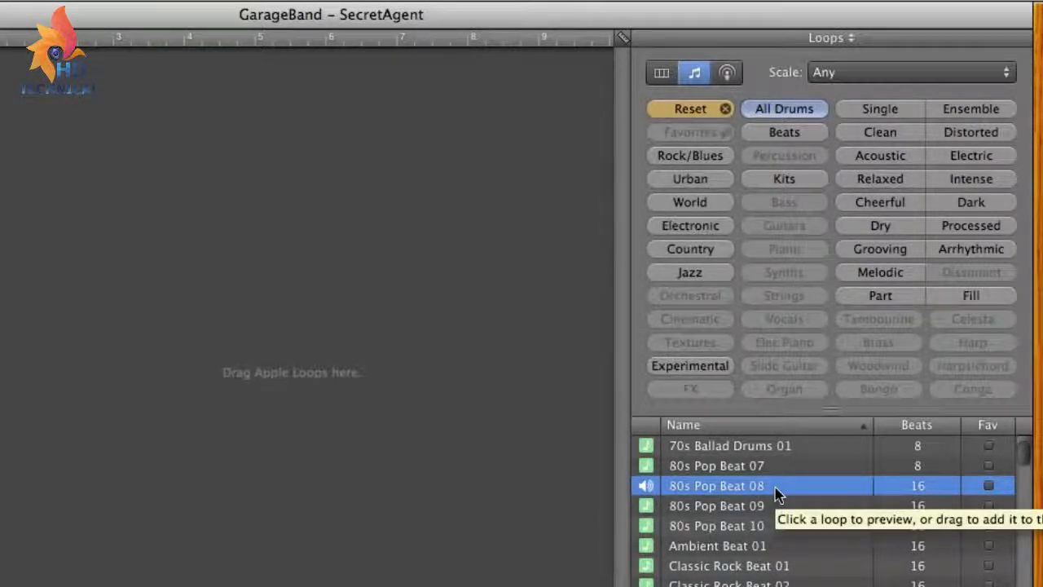
pyautogui.click(776, 494)
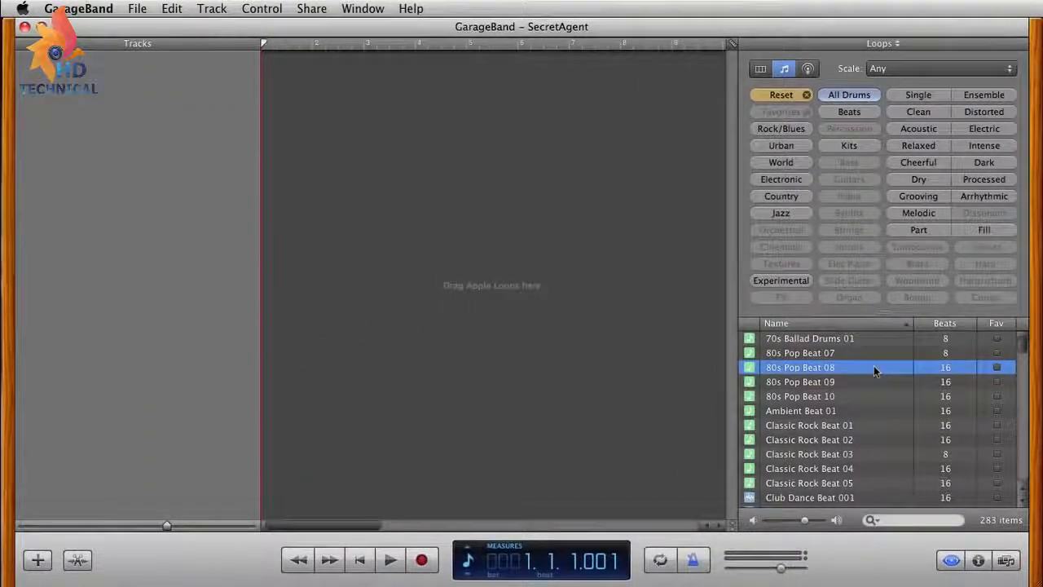
# - Place five copies of the 80s Pop Beat 08 loop back to back on one track, from measure 1 to measure 21
pyautogui.moveTo(873, 366); pyautogui.dragTo(242, 112)
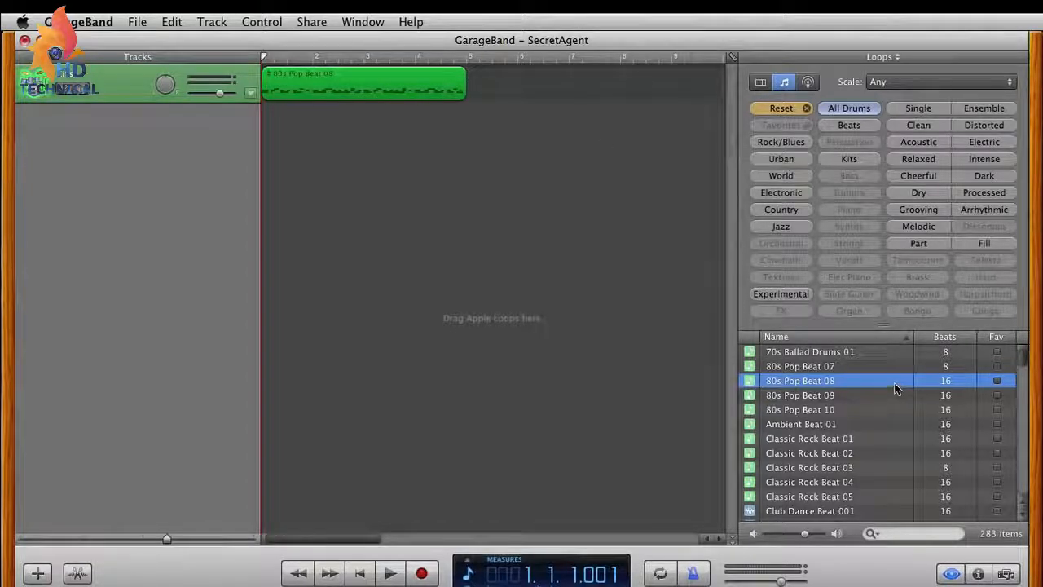
pyautogui.moveTo(872, 385); pyautogui.dragTo(484, 90)
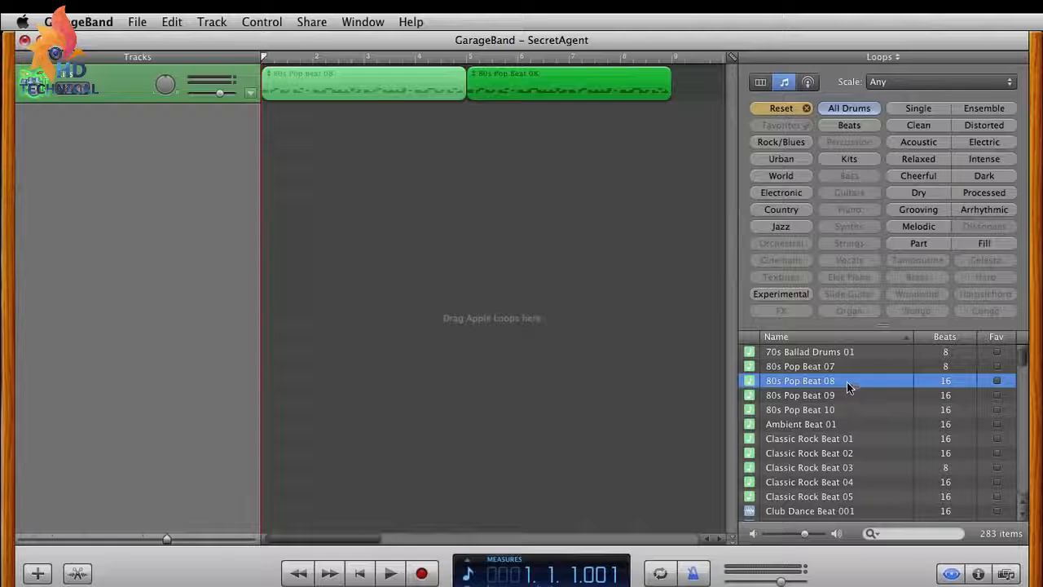
pyautogui.moveTo(847, 387); pyautogui.dragTo(692, 92)
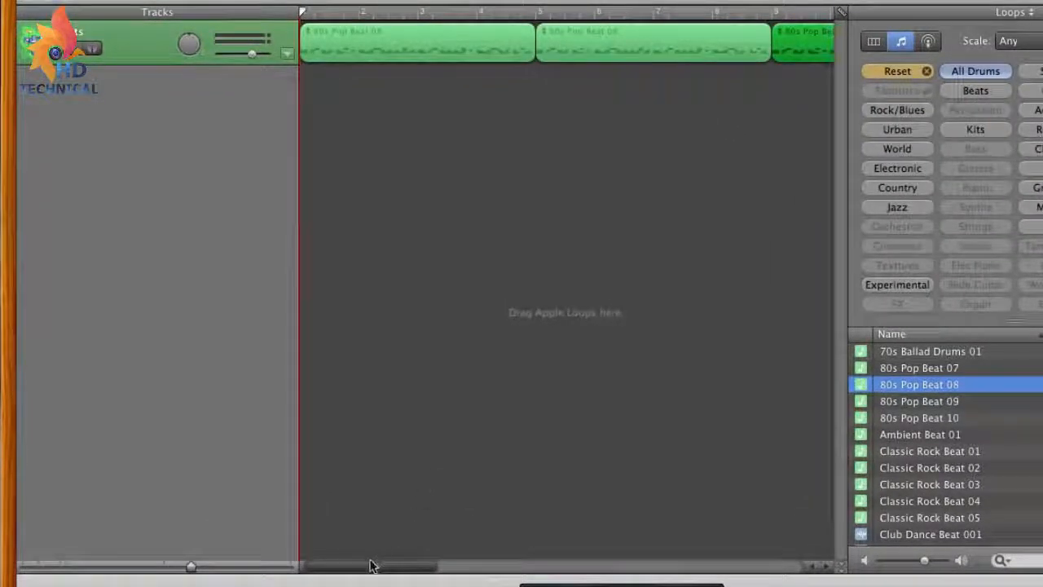
pyautogui.moveTo(370, 566); pyautogui.dragTo(306, 563)
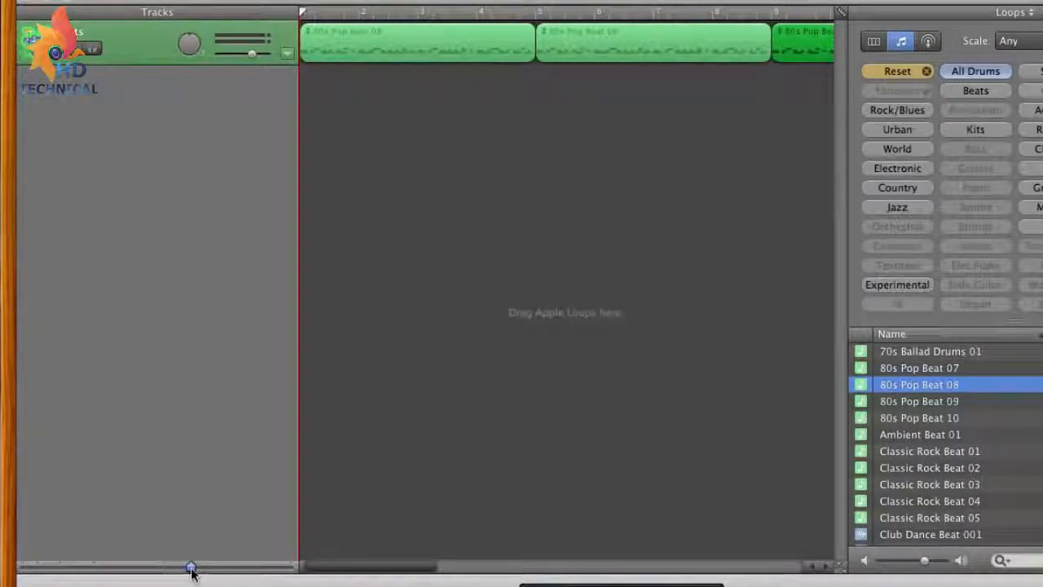
pyautogui.moveTo(189, 568); pyautogui.dragTo(147, 565)
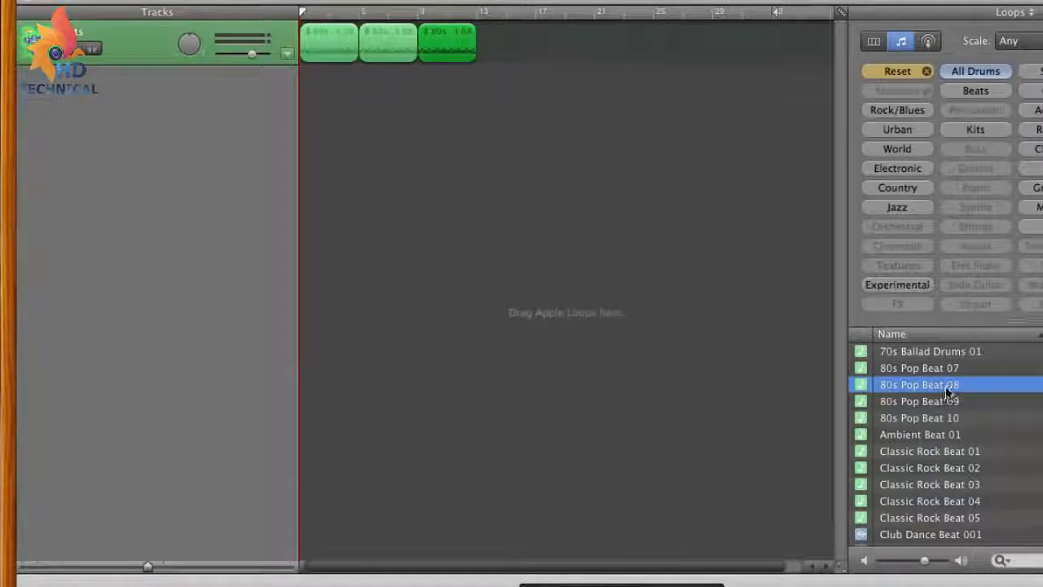
pyautogui.moveTo(948, 393); pyautogui.dragTo(479, 55)
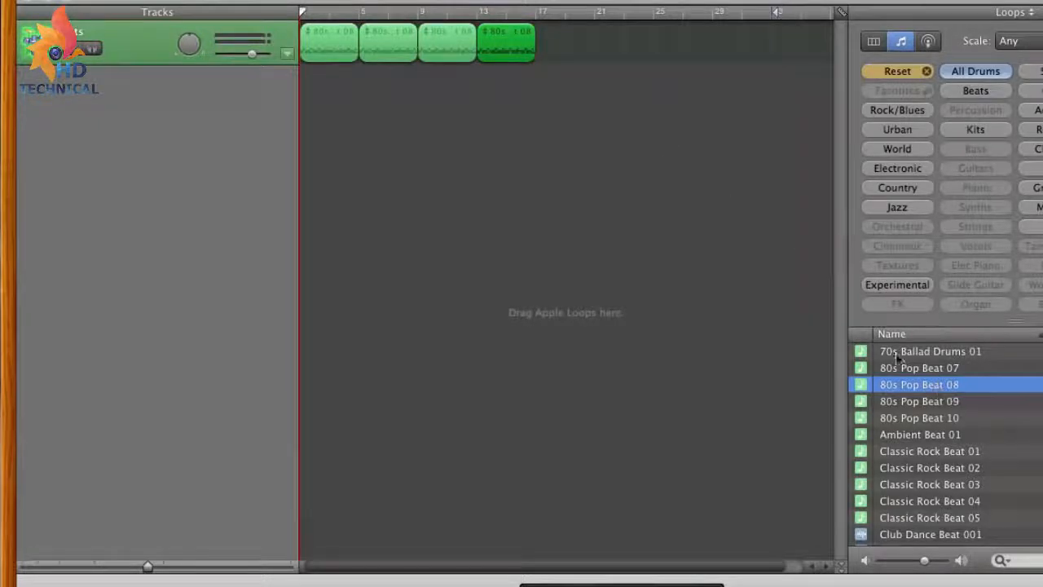
pyautogui.moveTo(906, 384); pyautogui.dragTo(541, 54)
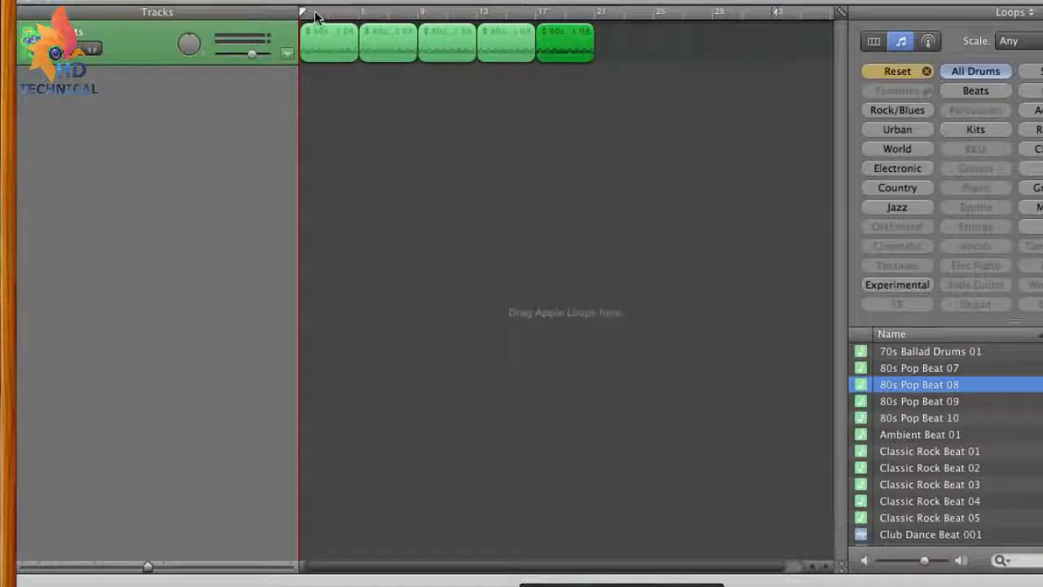
pyautogui.moveTo(303, 13); pyautogui.dragTo(280, 26)
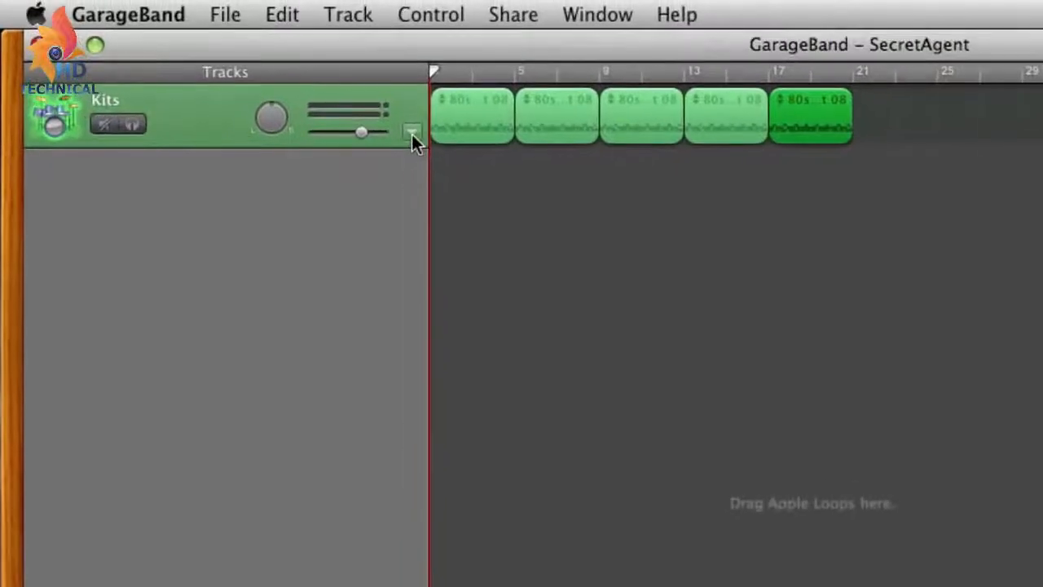
# - Add track volume automation to the drum track, fading in over measures 1 to 3 and fading out over measures 19 to 21
pyautogui.click(286, 53)
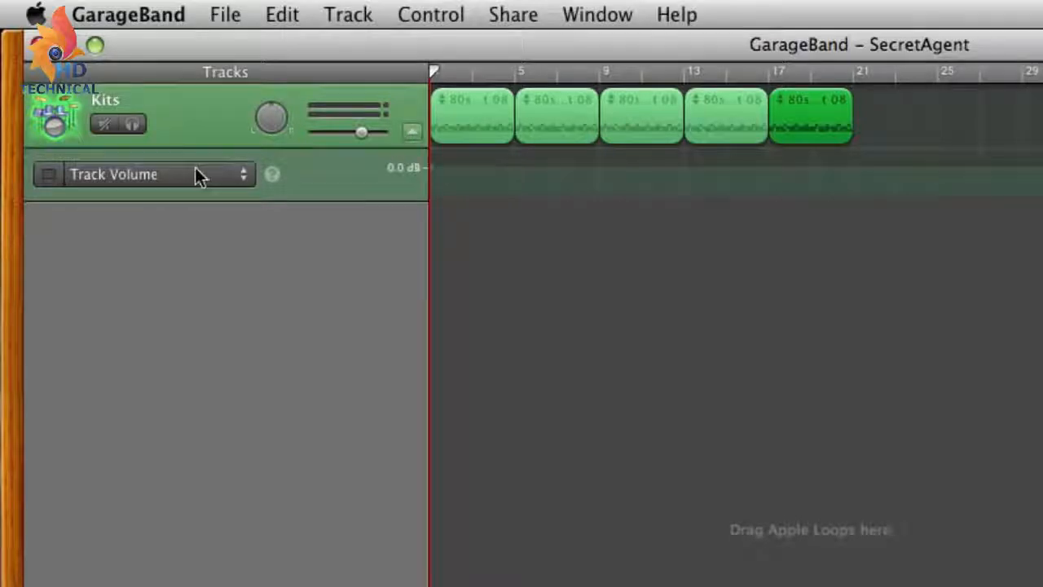
pyautogui.click(473, 168)
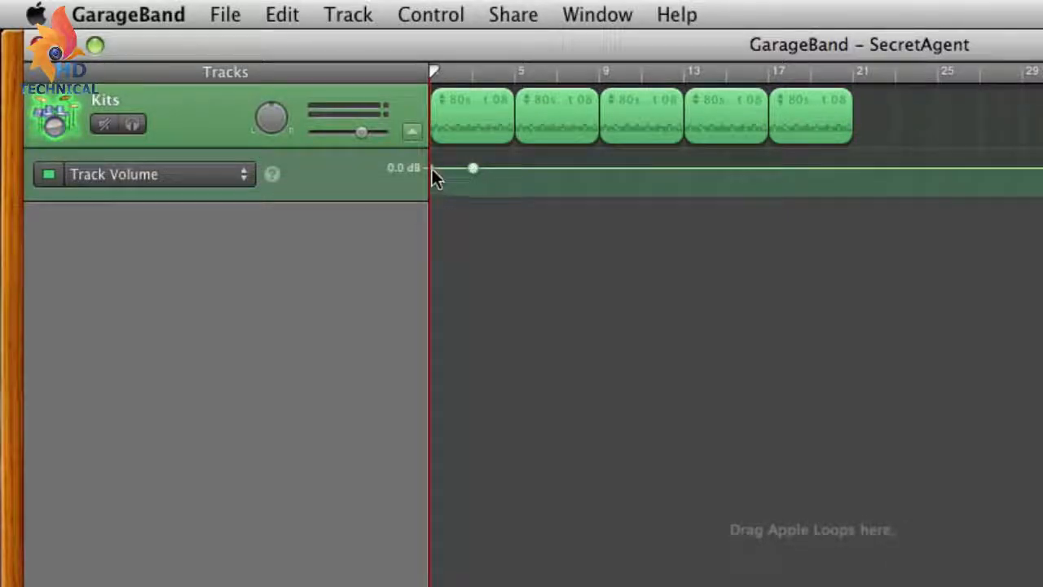
pyautogui.moveTo(433, 167); pyautogui.dragTo(433, 196)
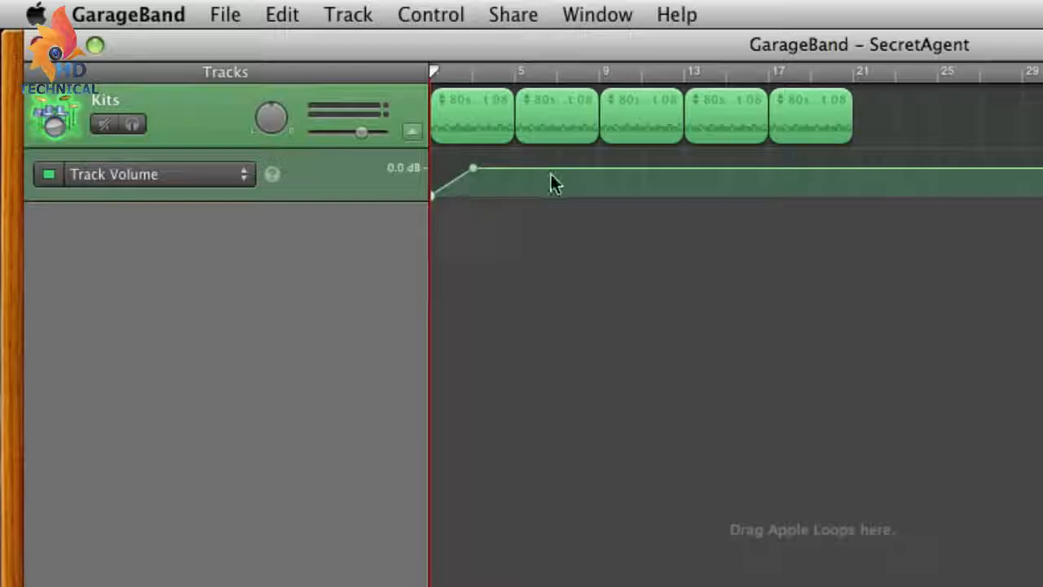
pyautogui.click(813, 169)
pyautogui.moveTo(851, 169); pyautogui.dragTo(851, 195)
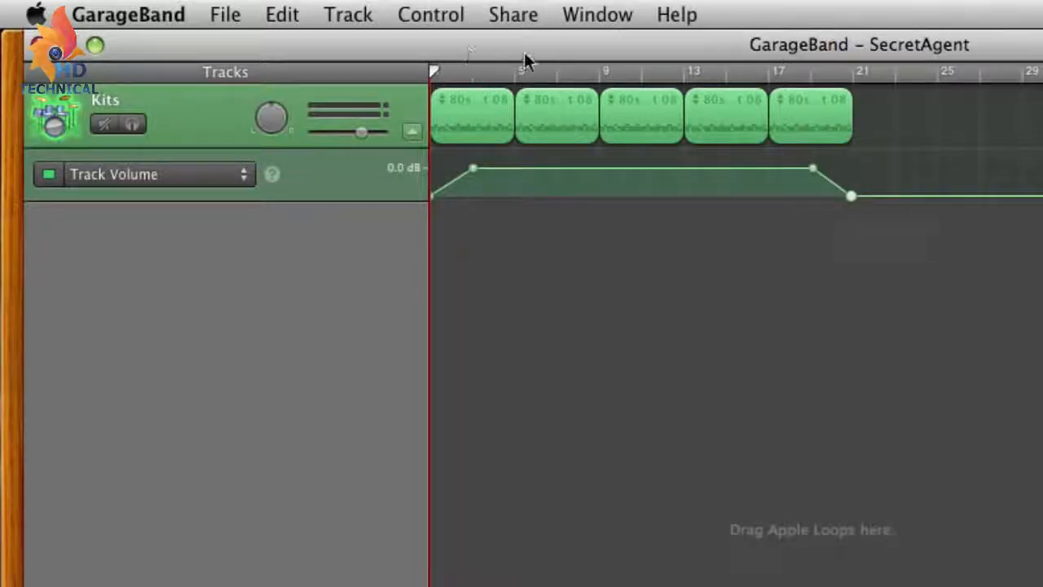
# - Turn off the metronome and play back the start of the song to hear the fade-in
pyautogui.click(402, 13)
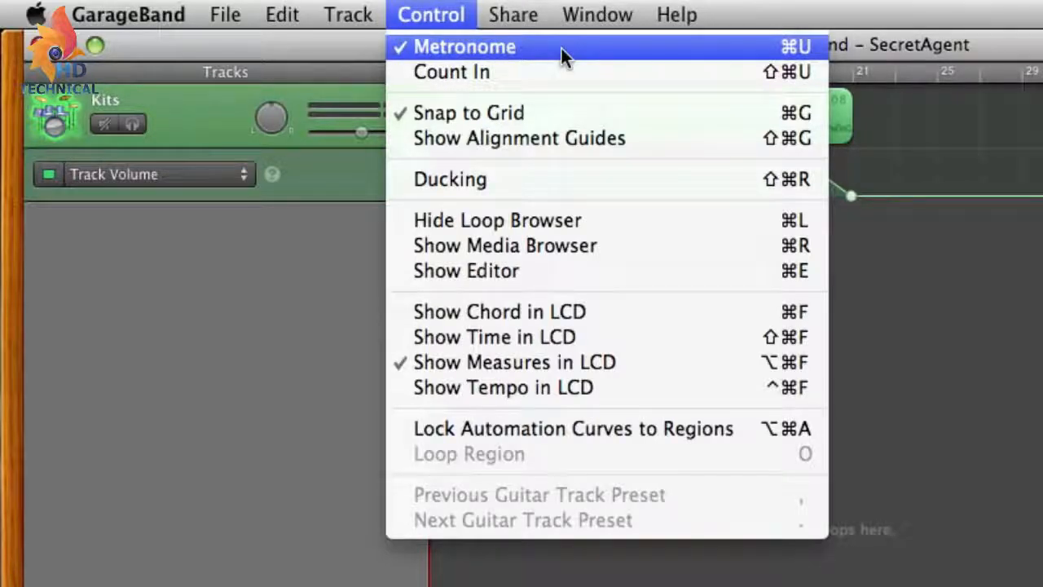
pyautogui.click(562, 48)
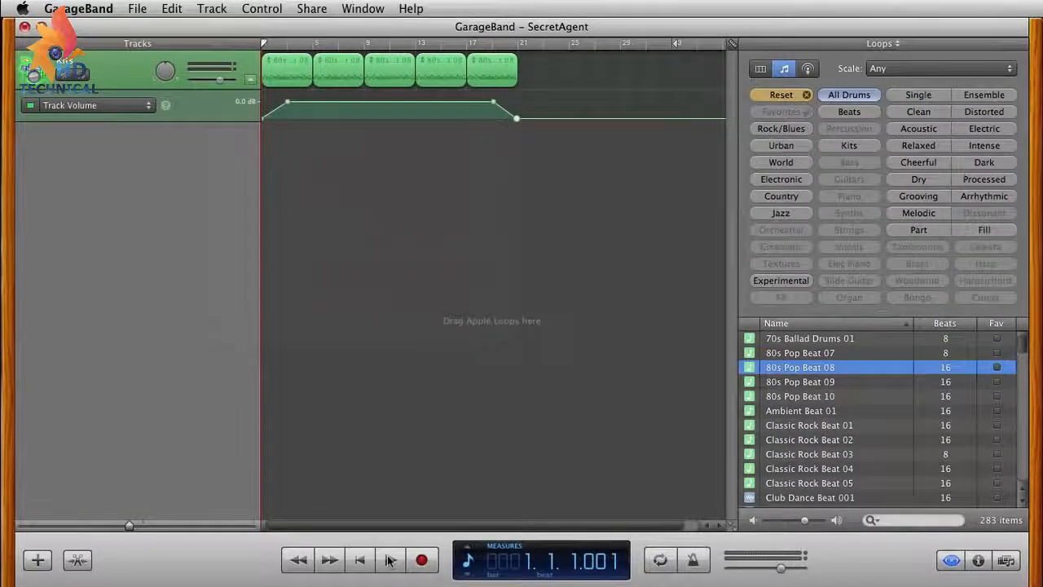
pyautogui.click(389, 559)
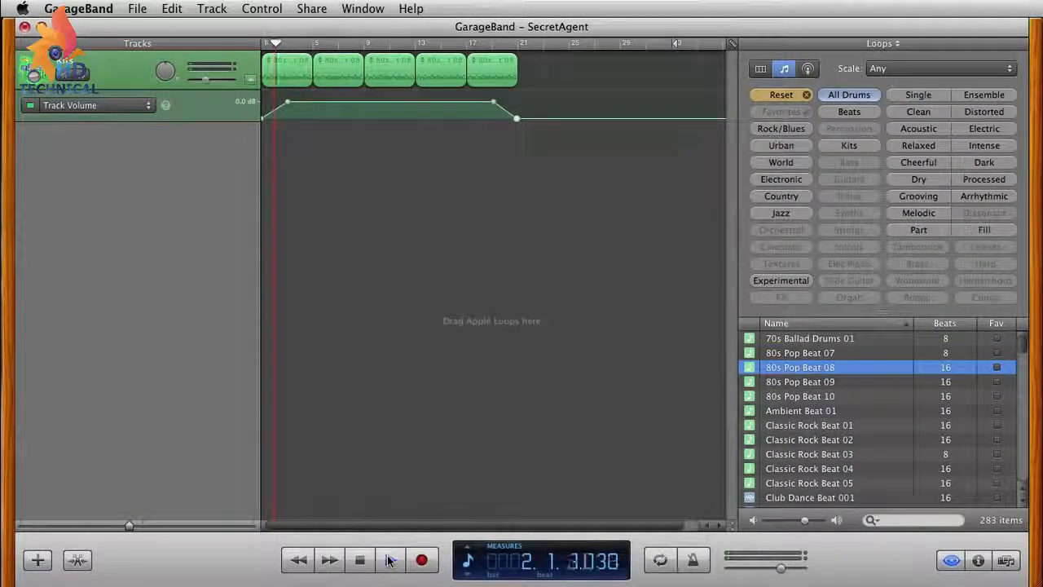
pyautogui.click(390, 559)
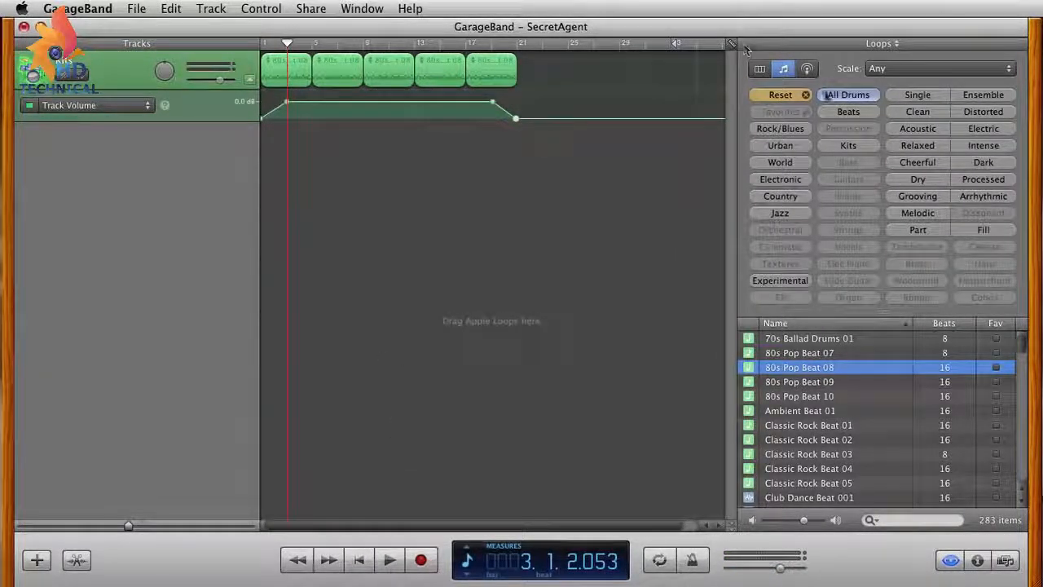
# - Reset the loop filter to Bass and place three copies of Rock Bass 09 back to back from measure 5 on a new track
pyautogui.click(799, 94)
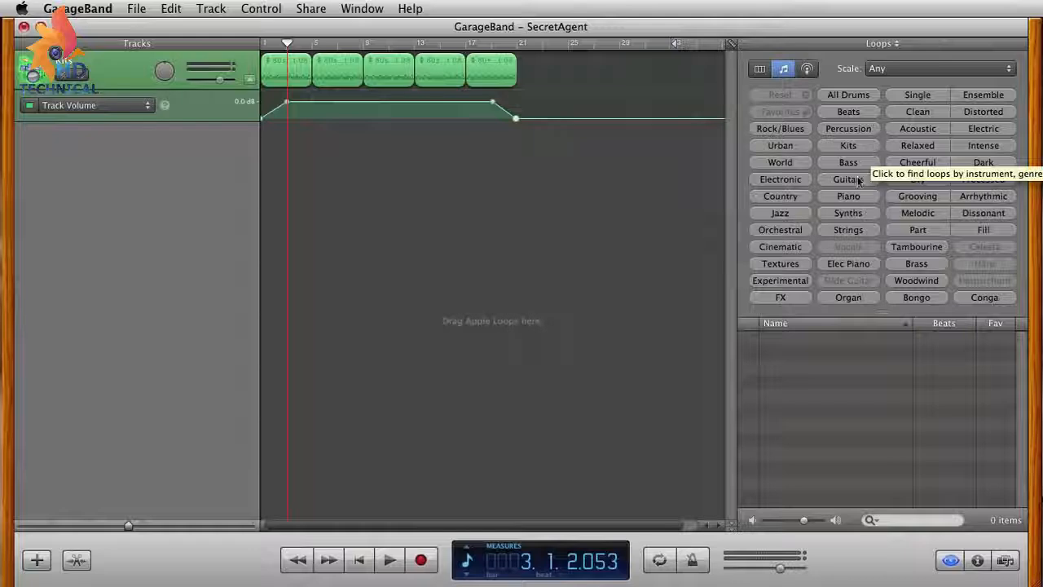
pyautogui.click(870, 163)
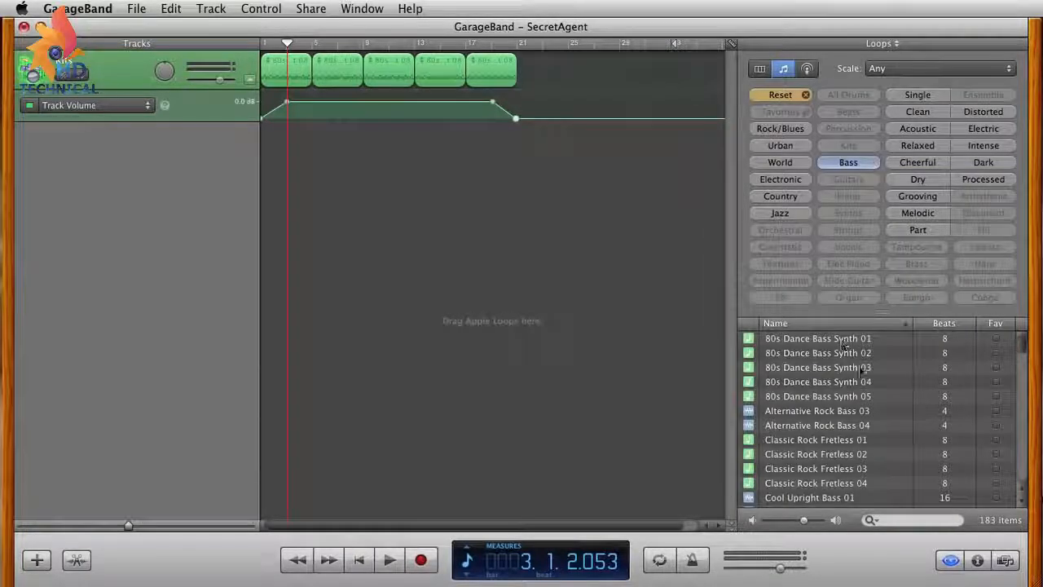
pyautogui.scroll(-20, 885, 373)
pyautogui.scroll(-6, 885, 379)
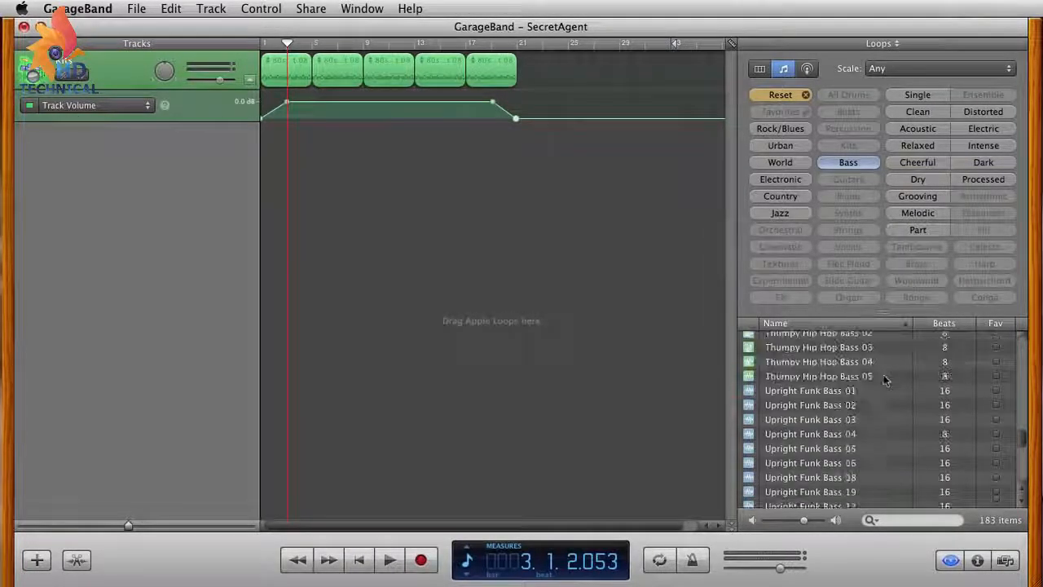
pyautogui.scroll(12, 885, 379)
pyautogui.scroll(5, 884, 380)
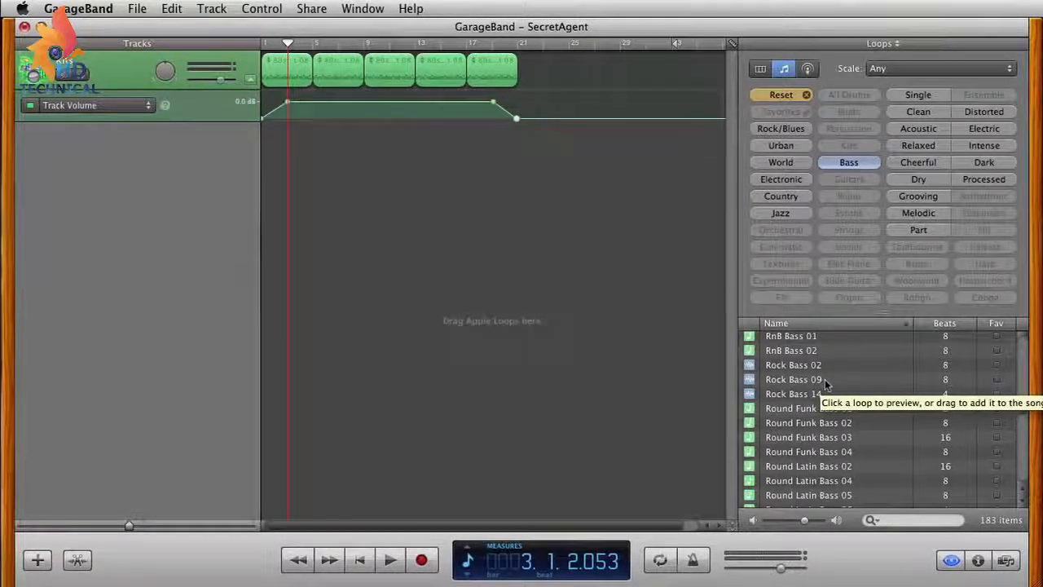
pyautogui.moveTo(827, 378); pyautogui.dragTo(314, 150)
pyautogui.moveTo(825, 378); pyautogui.dragTo(342, 147)
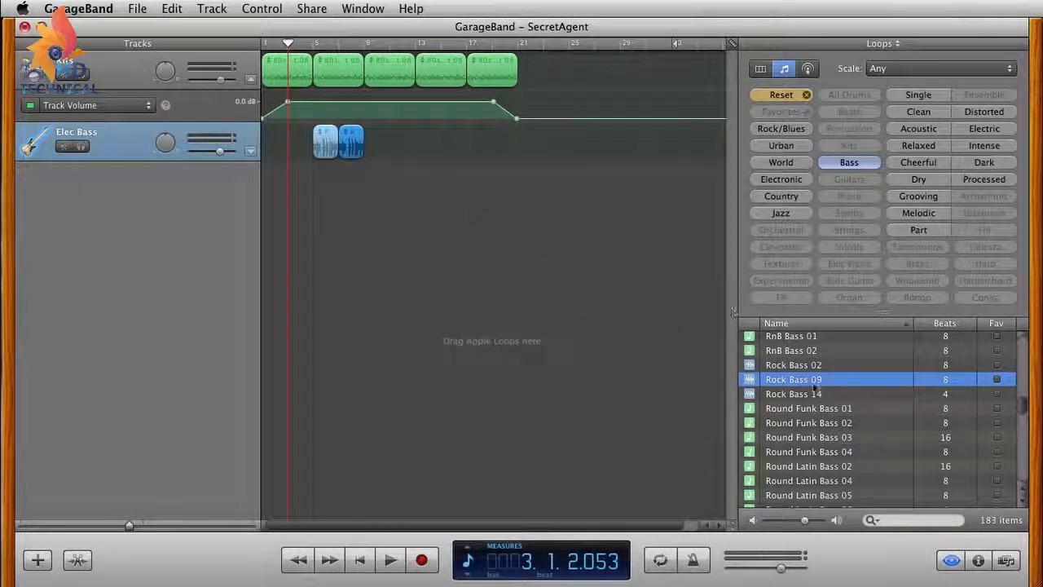
pyautogui.moveTo(815, 381); pyautogui.dragTo(367, 155)
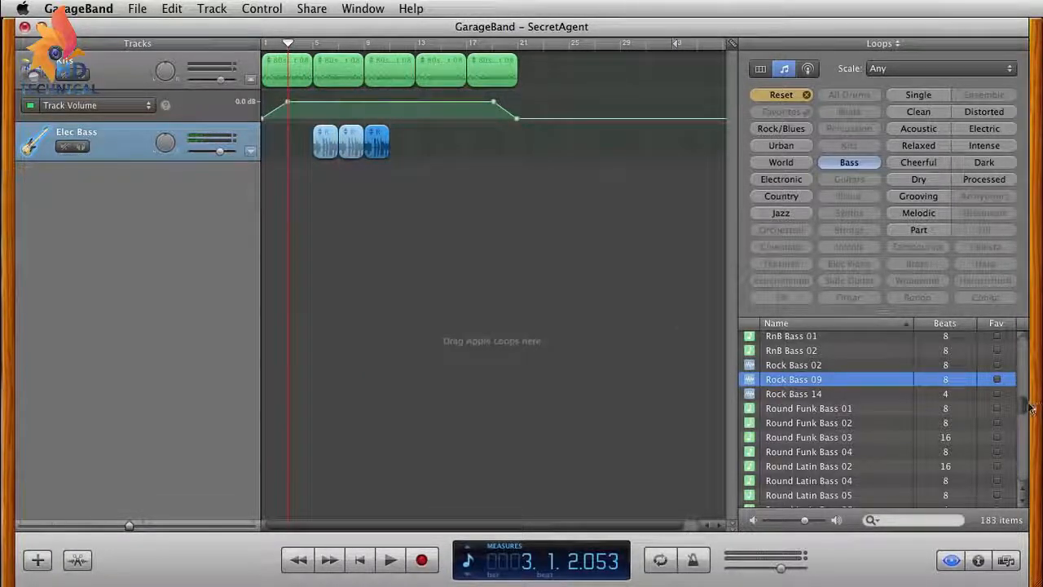
# - Add five copies of the Electric Slap 09 loop back to back on the bass track, directly after the Rock Bass 09 regions
pyautogui.moveTo(1030, 408); pyautogui.dragTo(1029, 373)
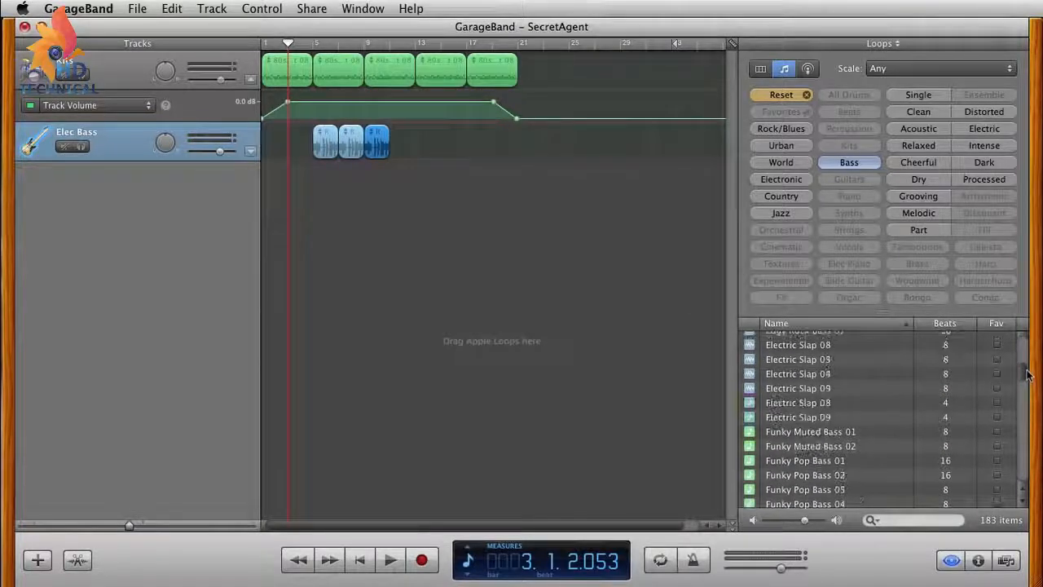
pyautogui.moveTo(823, 417); pyautogui.dragTo(391, 145)
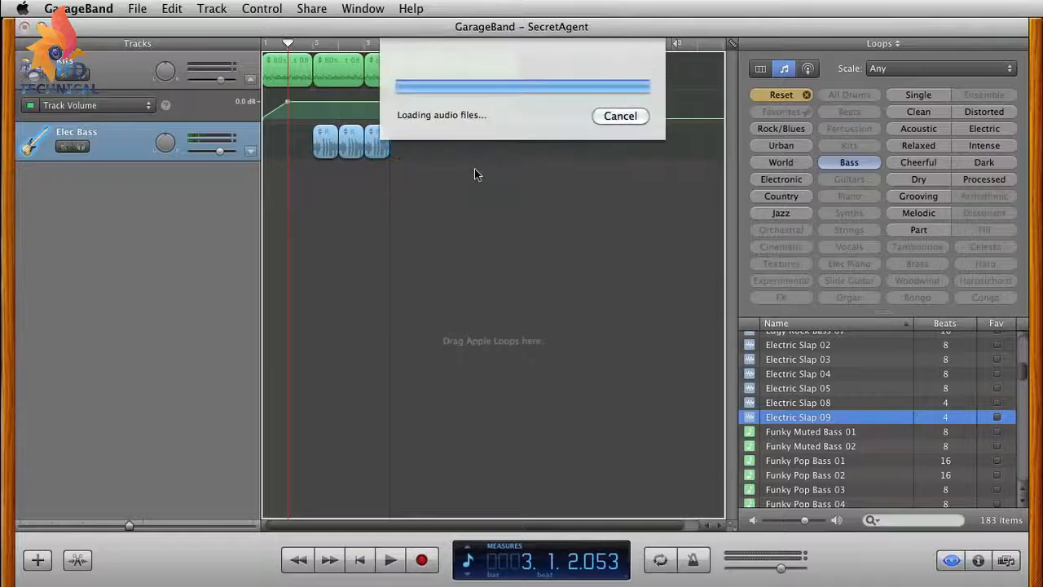
pyautogui.moveTo(811, 417); pyautogui.dragTo(403, 139)
pyautogui.moveTo(811, 418); pyautogui.dragTo(413, 146)
pyautogui.moveTo(803, 419); pyautogui.dragTo(424, 144)
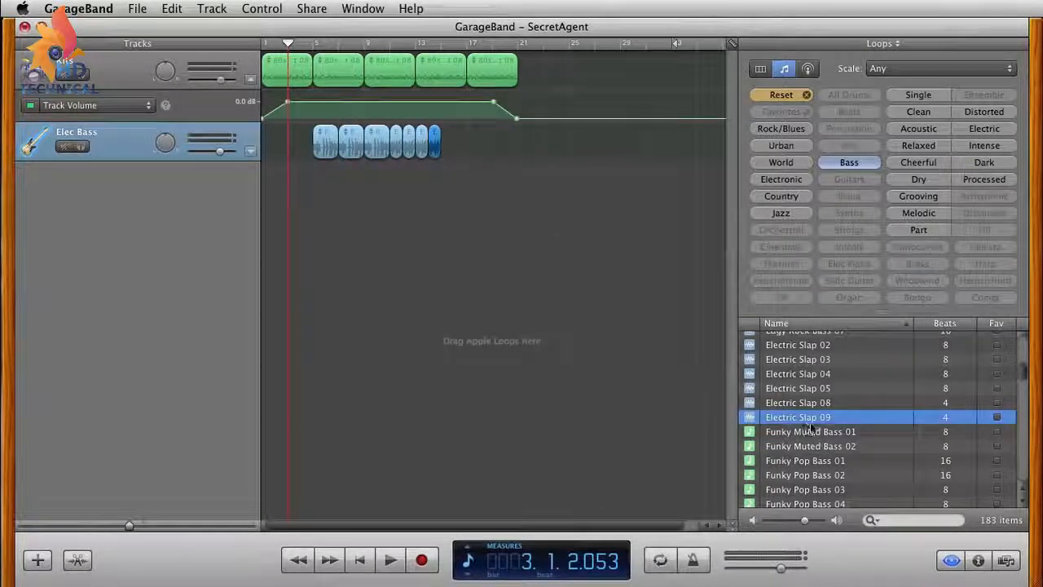
pyautogui.moveTo(811, 429); pyautogui.dragTo(444, 163)
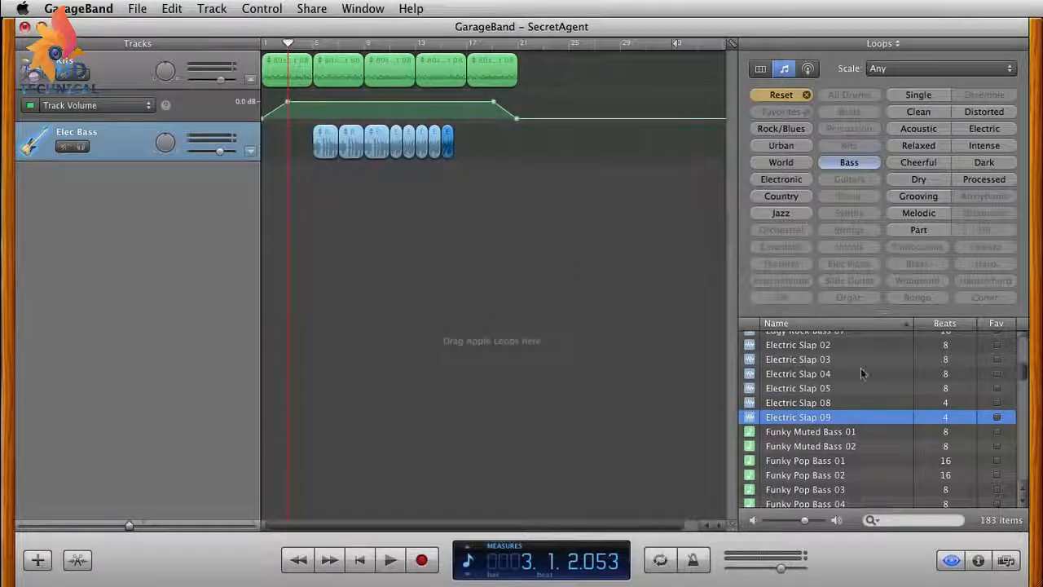
# - Add two more copies of Rock Bass 09 back to back on the bass track, directly after the Electric Slap 09 regions
pyautogui.moveTo(1024, 372); pyautogui.dragTo(1017, 412)
pyautogui.click(790, 405)
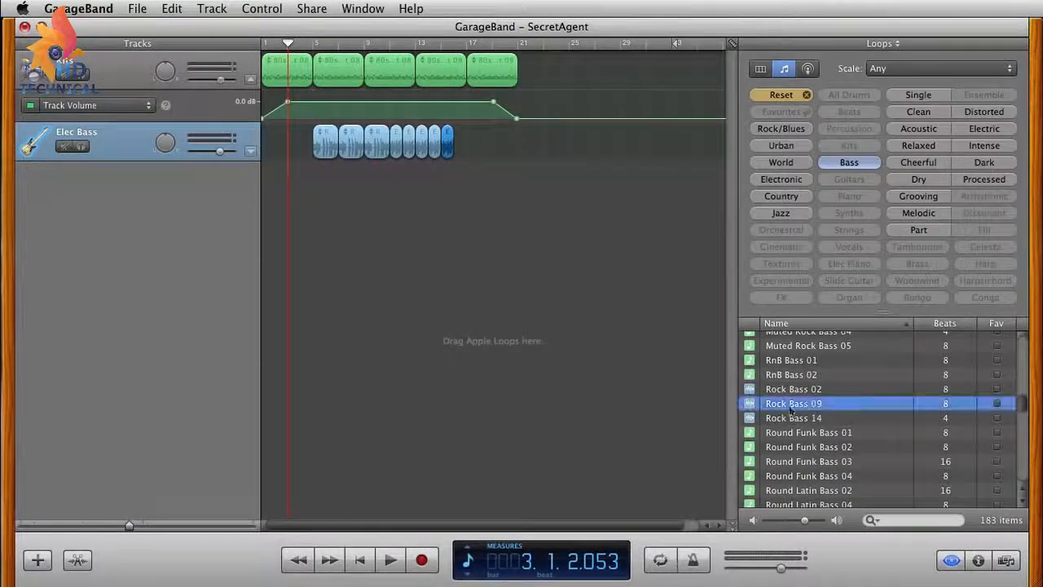
pyautogui.moveTo(790, 410); pyautogui.dragTo(458, 155)
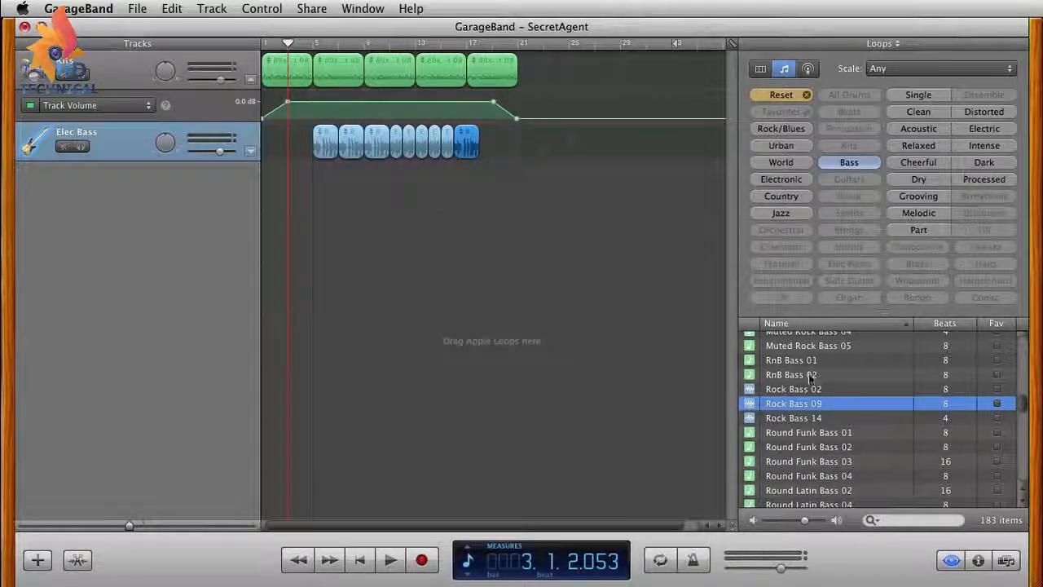
pyautogui.moveTo(803, 403); pyautogui.dragTo(475, 155)
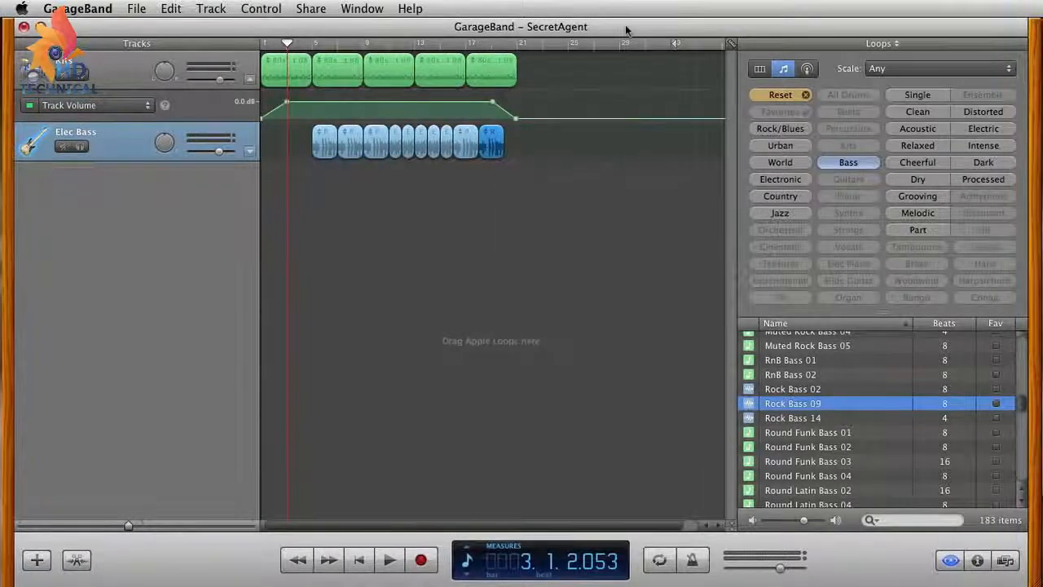
# - Reset the loop filter to Rock/Blues and place Secret Agent Guitar 03 at measure 9 on a new track
pyautogui.click(803, 96)
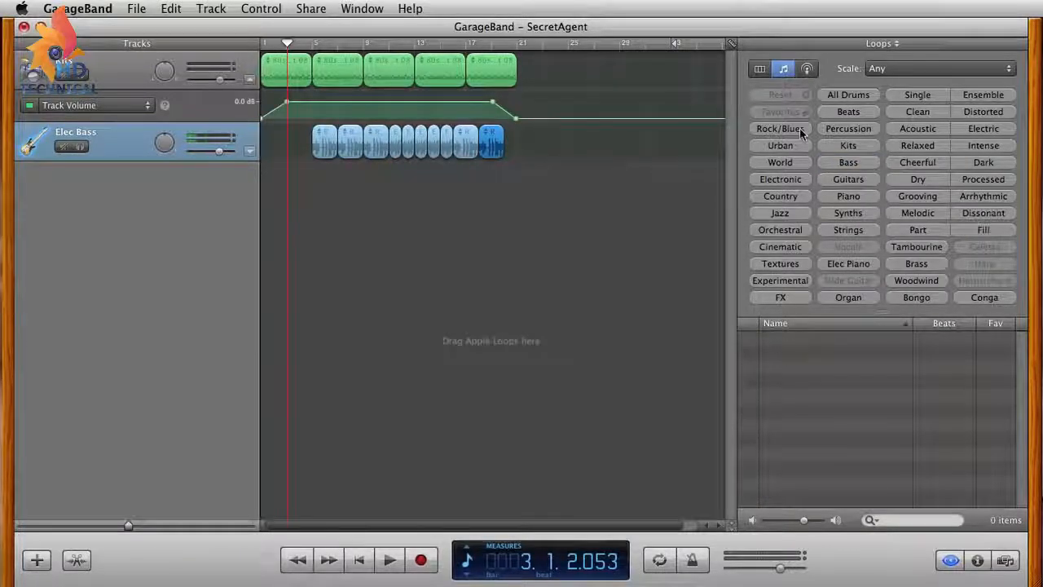
pyautogui.click(800, 127)
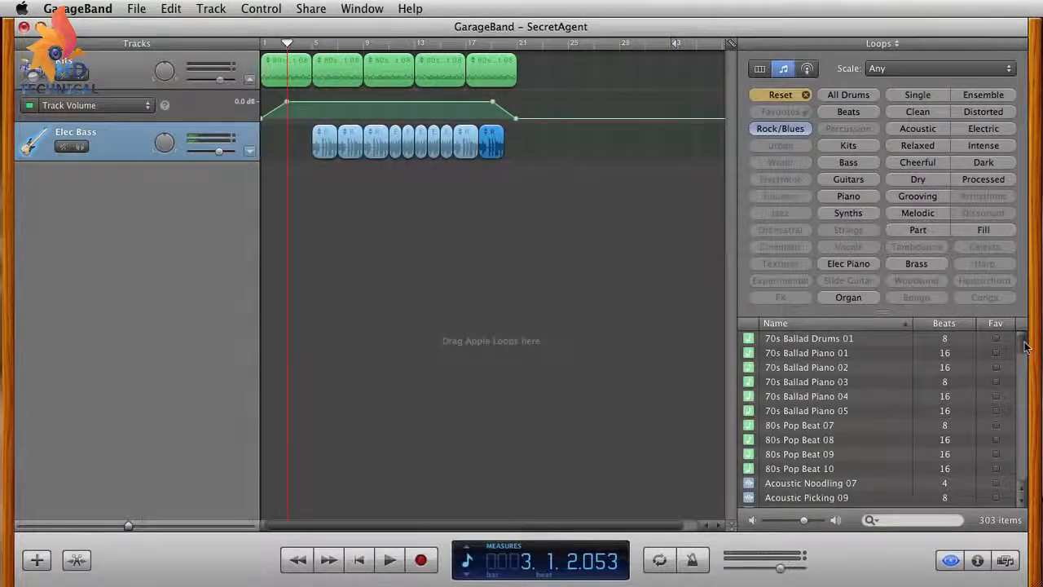
pyautogui.moveTo(1025, 346); pyautogui.dragTo(1008, 446)
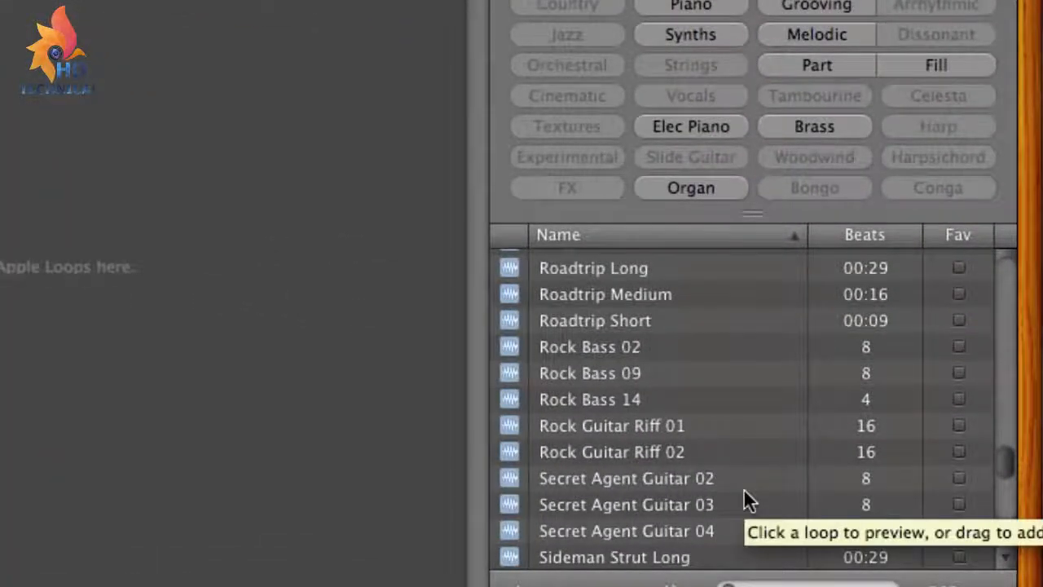
pyautogui.moveTo(709, 502); pyautogui.dragTo(15, 103)
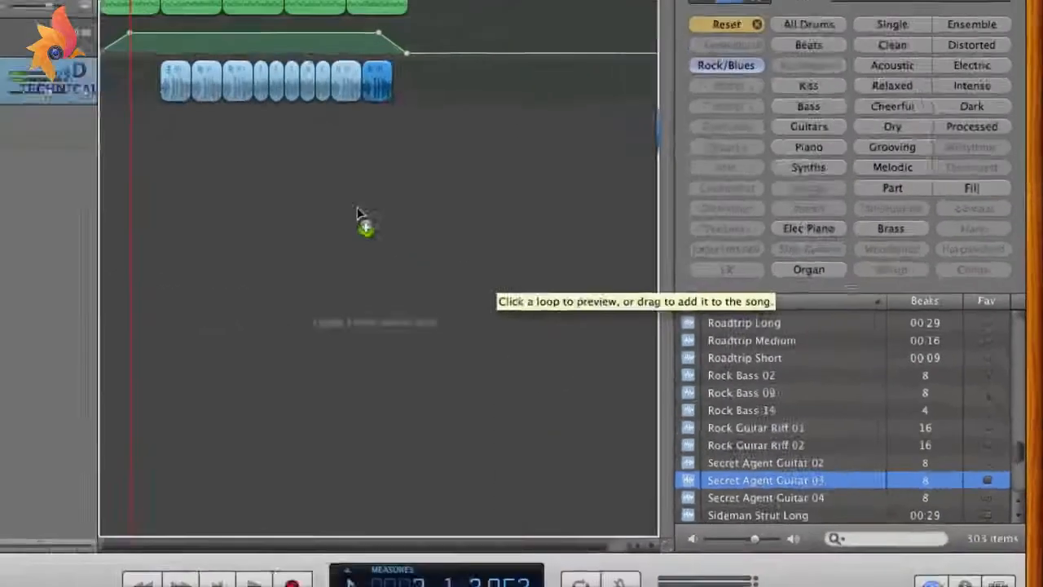
pyautogui.moveTo(357, 214); pyautogui.dragTo(225, 113)
pyautogui.moveTo(364, 169); pyautogui.dragTo(364, 169)
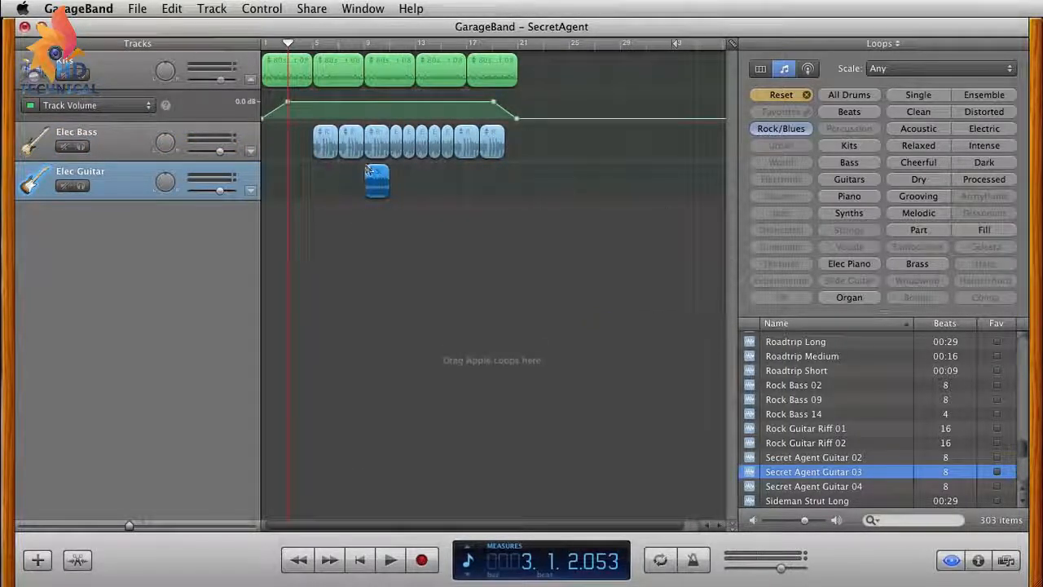
# - Add Secret Agent Guitar 03 at measure 13 and Secret Agent Guitar 04 at measure 19 on the guitar track
pyautogui.moveTo(826, 474); pyautogui.dragTo(418, 194)
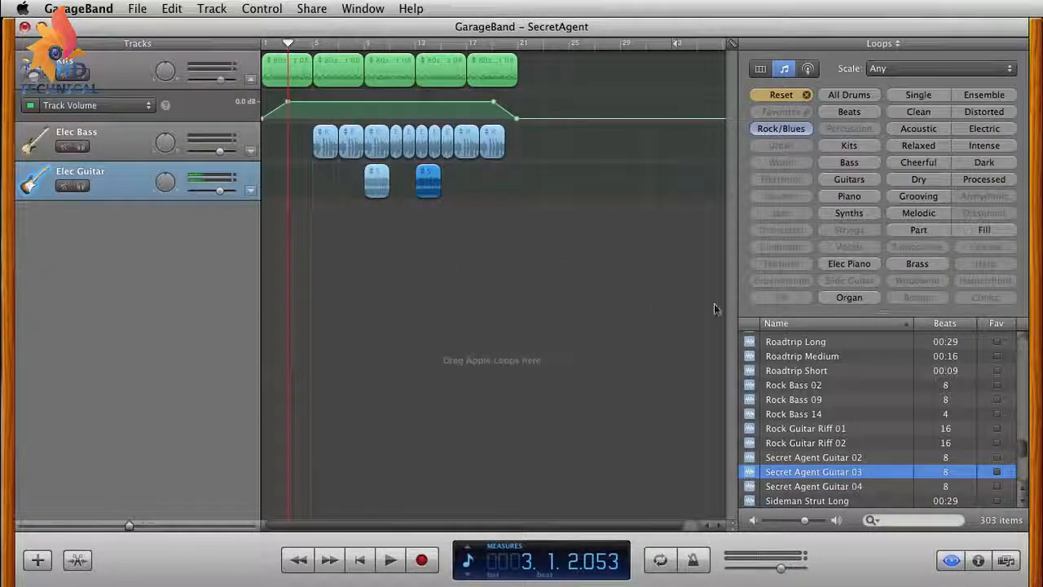
pyautogui.click(835, 486)
pyautogui.moveTo(835, 488); pyautogui.dragTo(493, 174)
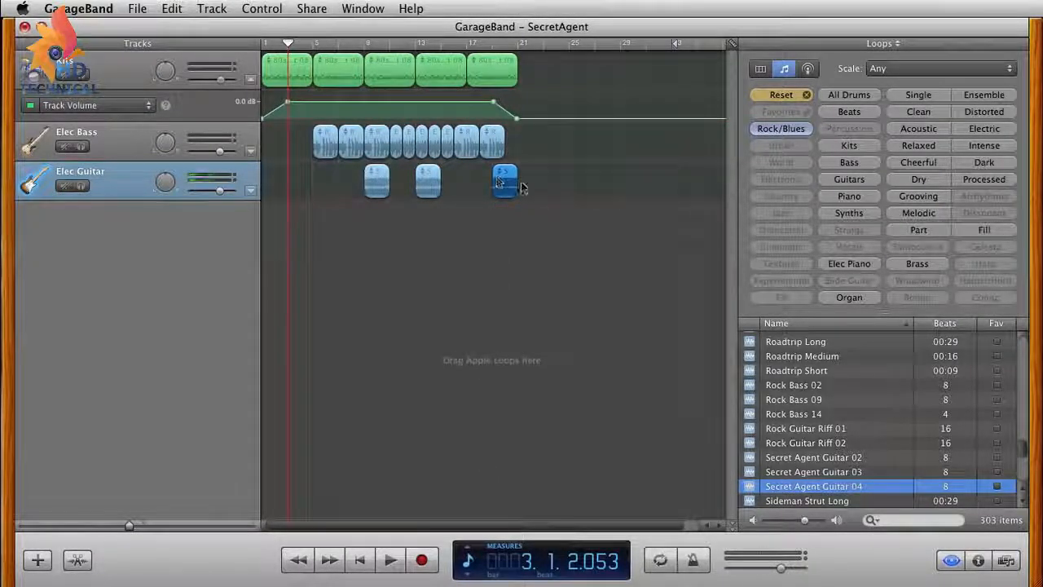
# - Add track volume automation to the Elec Guitar track, fading out from about measure 20 to measure 21
pyautogui.click(251, 191)
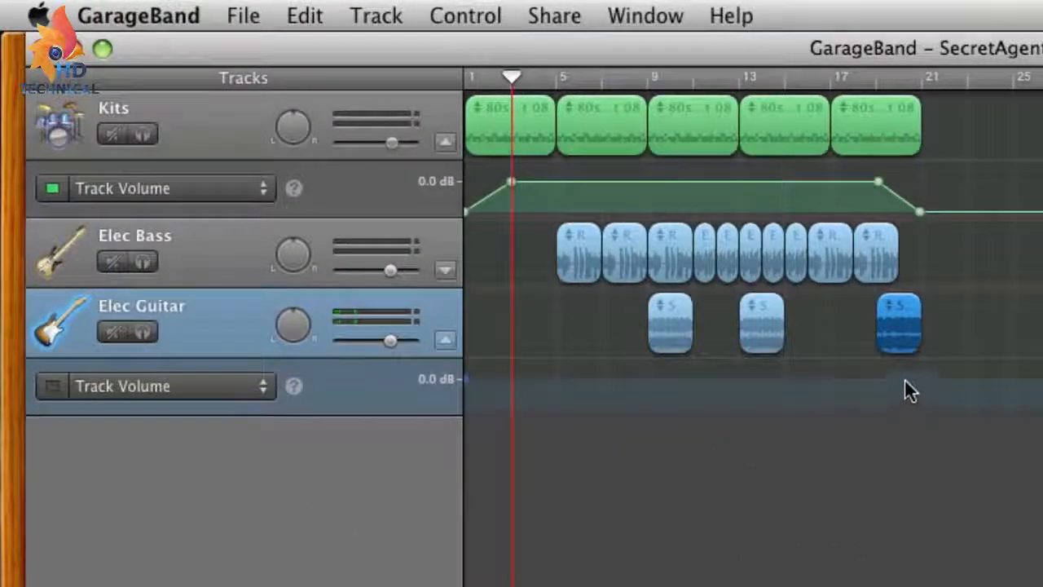
pyautogui.click(902, 378)
pyautogui.click(918, 378)
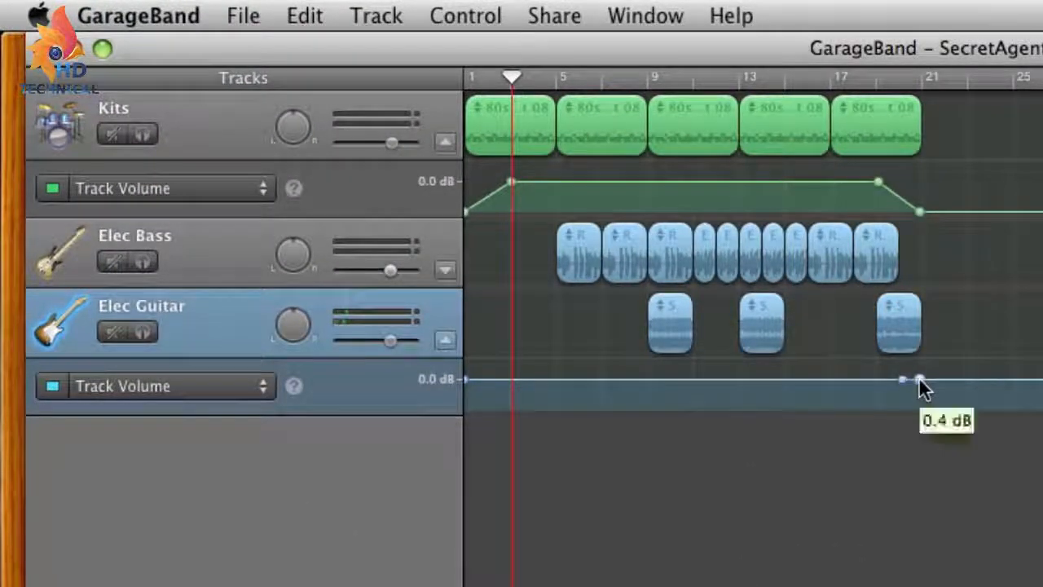
pyautogui.moveTo(918, 378); pyautogui.dragTo(919, 410)
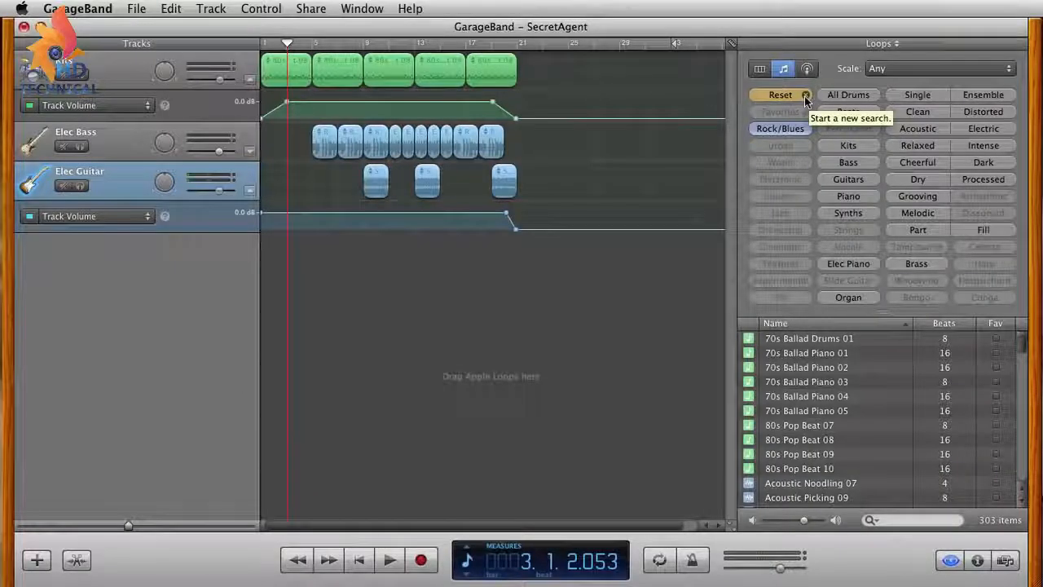
# - Reset the loop filter to Percussion and place Shaker 01 at measure 5 on a new track
pyautogui.click(804, 96)
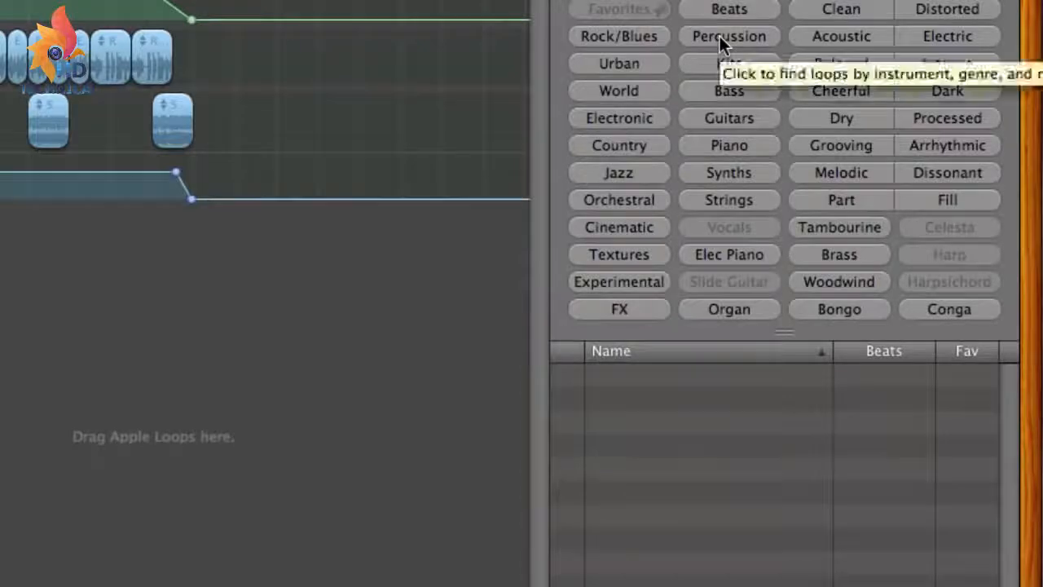
pyautogui.click(796, 98)
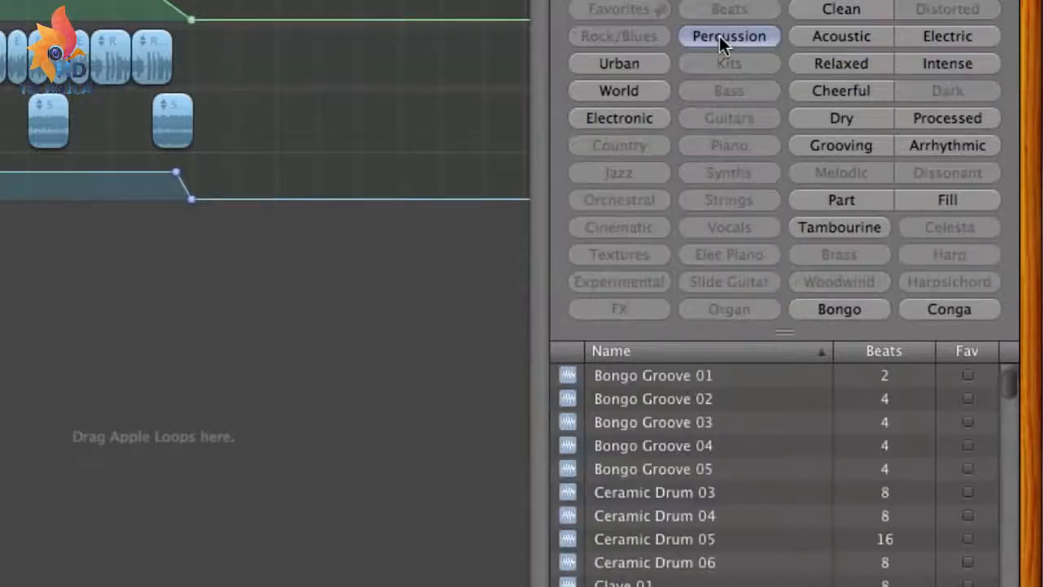
pyautogui.moveTo(1010, 396); pyautogui.dragTo(996, 487)
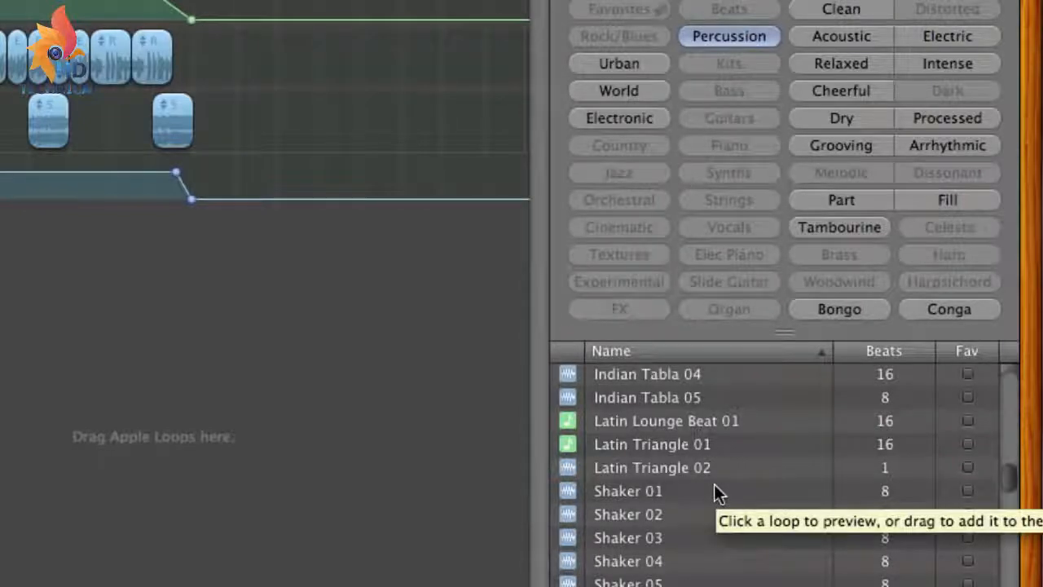
pyautogui.moveTo(722, 492); pyautogui.dragTo(0, 233)
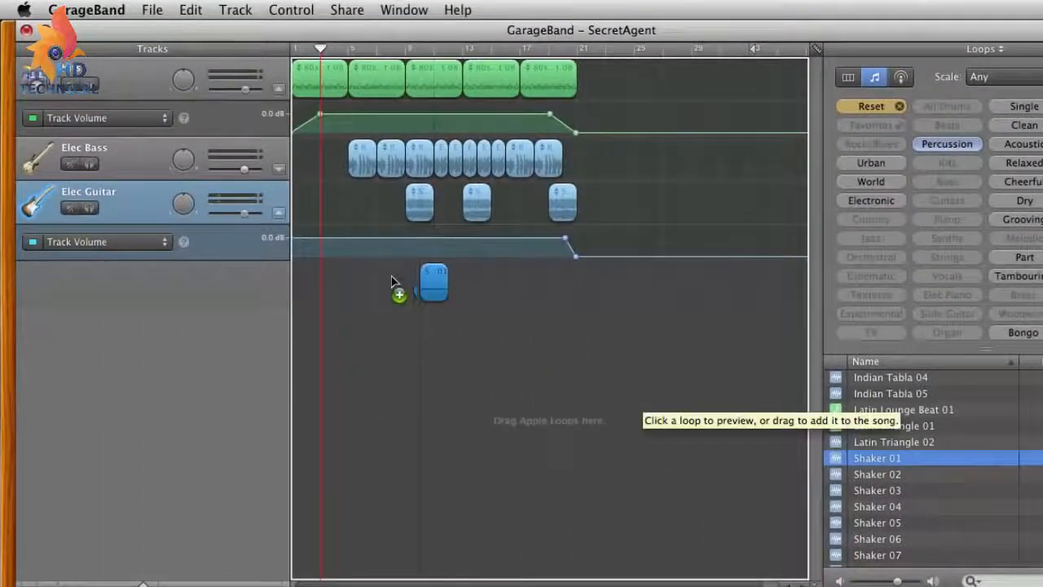
pyautogui.moveTo(391, 281); pyautogui.dragTo(346, 281)
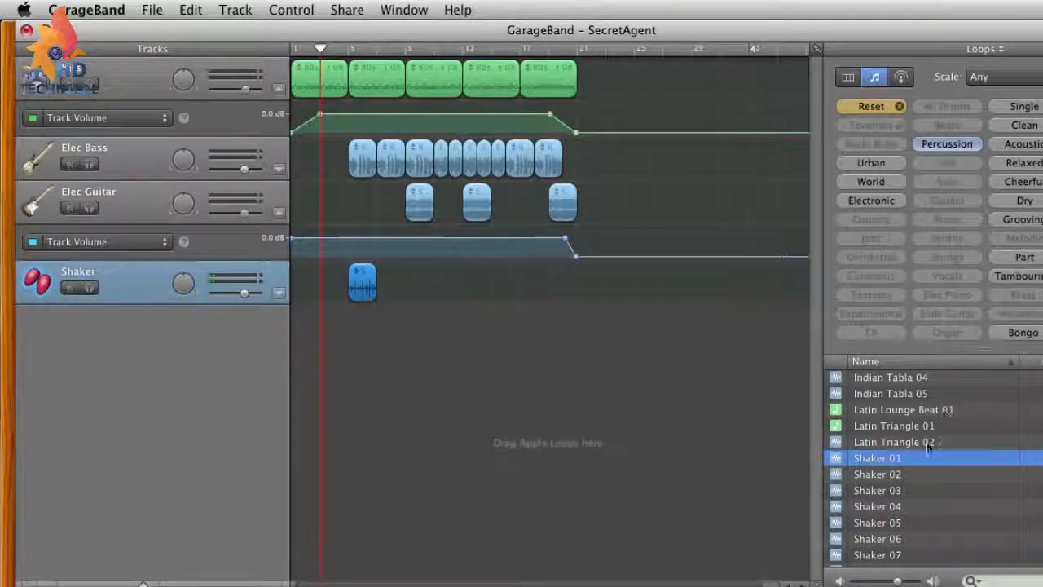
# - Add further copies of the Shaker 01 loop to the shaker track at measures 9, 17 and 21
pyautogui.moveTo(893, 459); pyautogui.dragTo(410, 292)
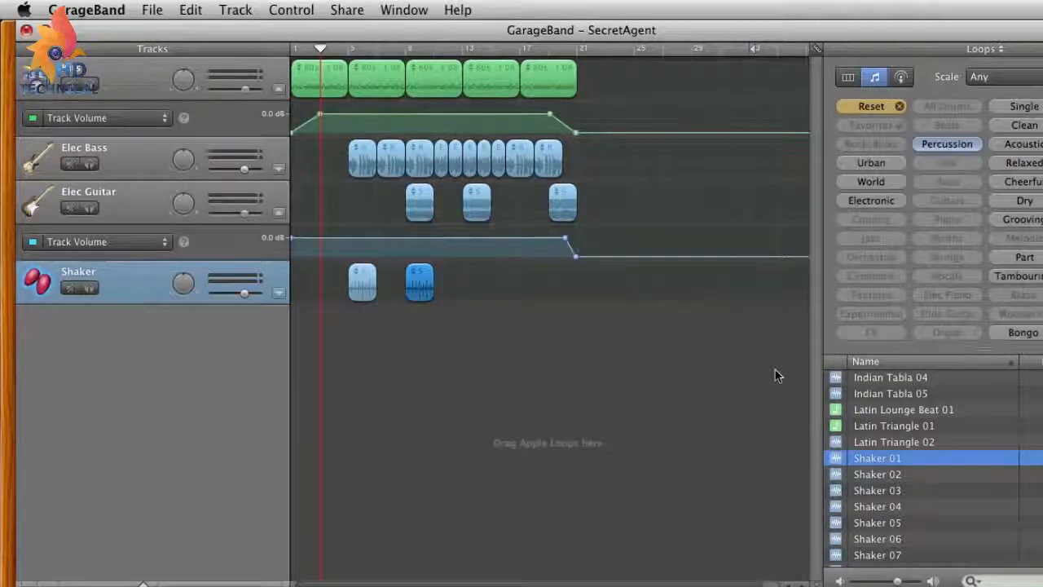
pyautogui.scroll(-3, 962, 534)
pyautogui.scroll(3, 949, 513)
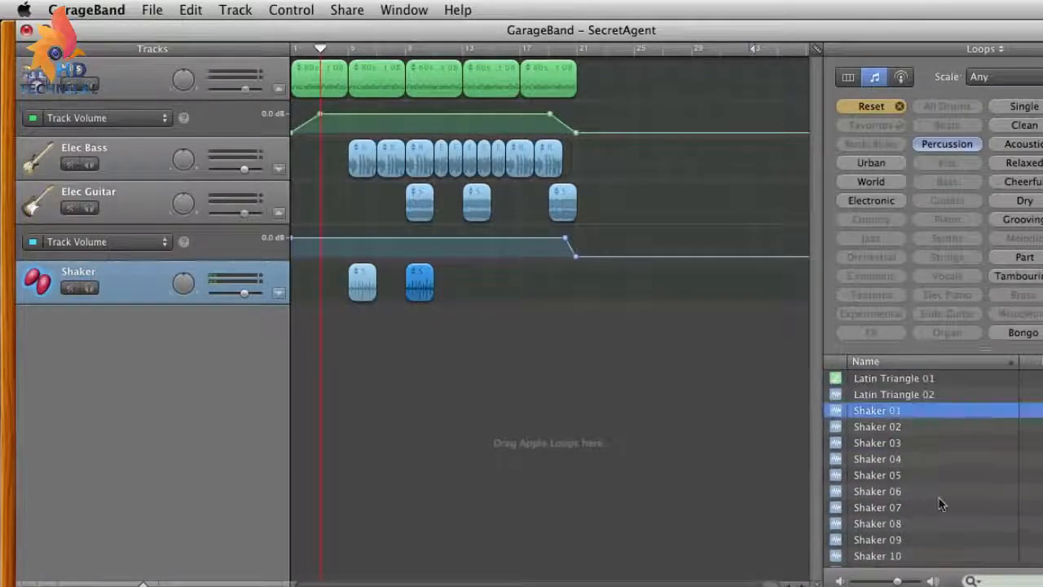
pyautogui.moveTo(920, 411); pyautogui.dragTo(520, 289)
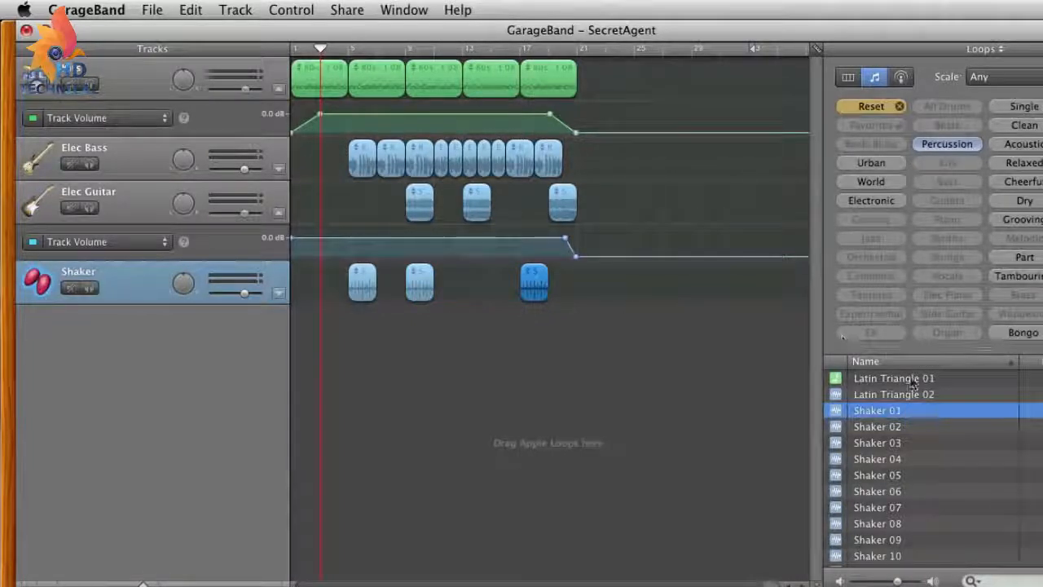
pyautogui.moveTo(893, 411); pyautogui.dragTo(596, 283)
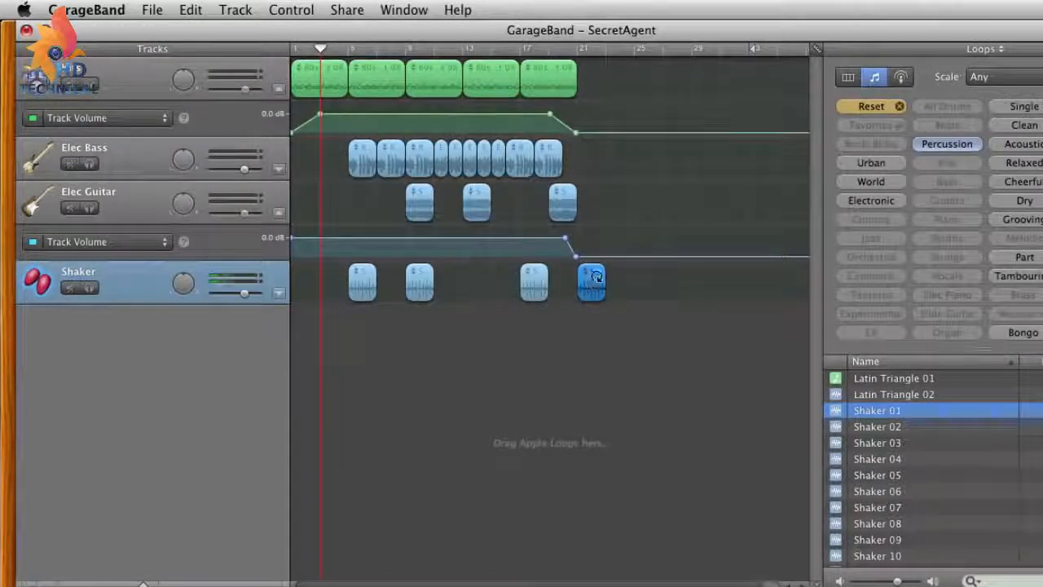
# - Delete the Shaker 01 region at measure 21, and undo the deletion
pyautogui.click(537, 287)
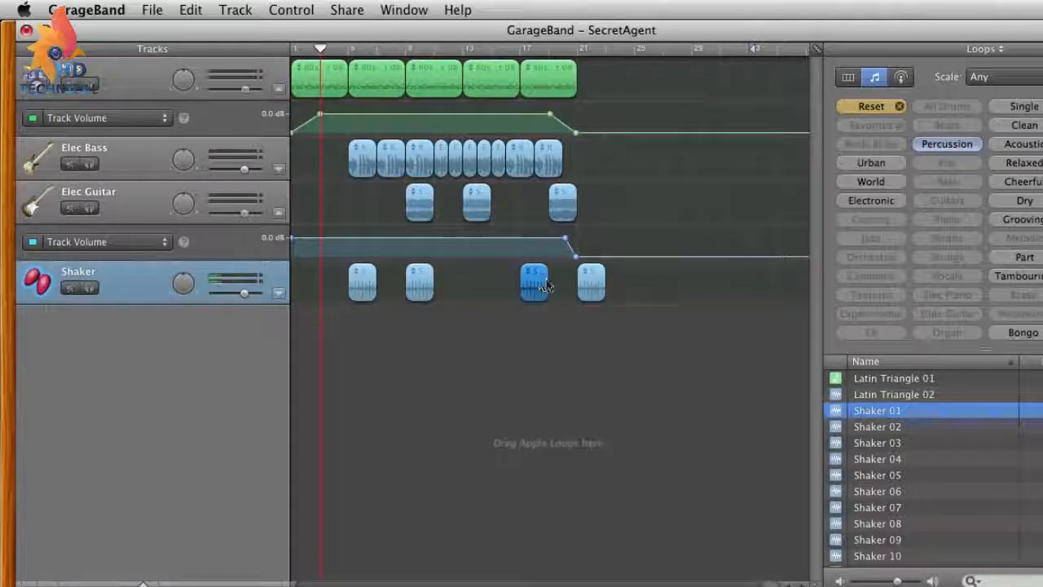
pyautogui.click(590, 287)
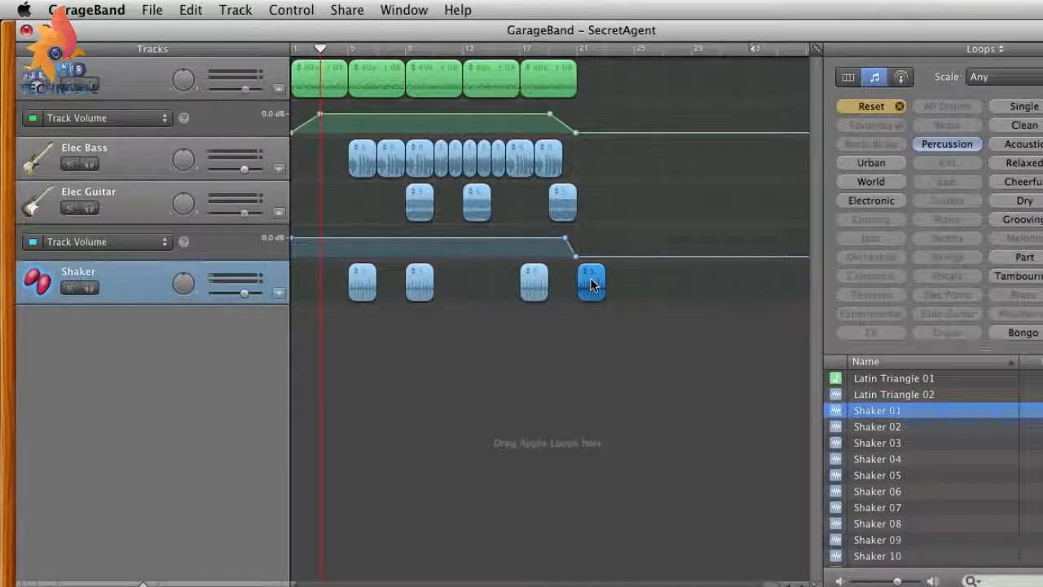
pyautogui.press('Delete')
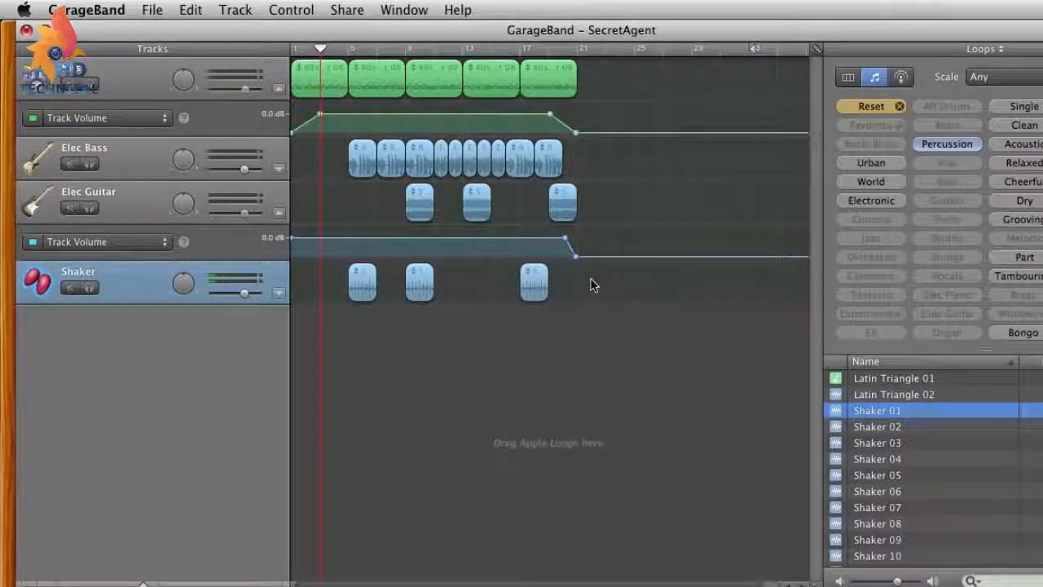
pyautogui.click(191, 10)
pyautogui.click(201, 30)
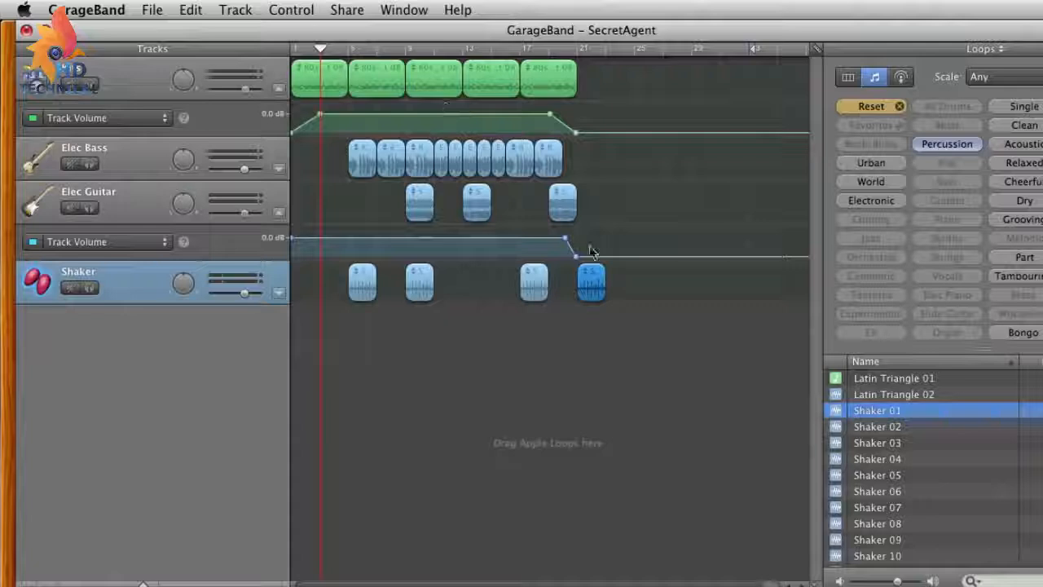
# - Remove the last shaker region, at measure 21, from the shaker track
pyautogui.click(191, 10)
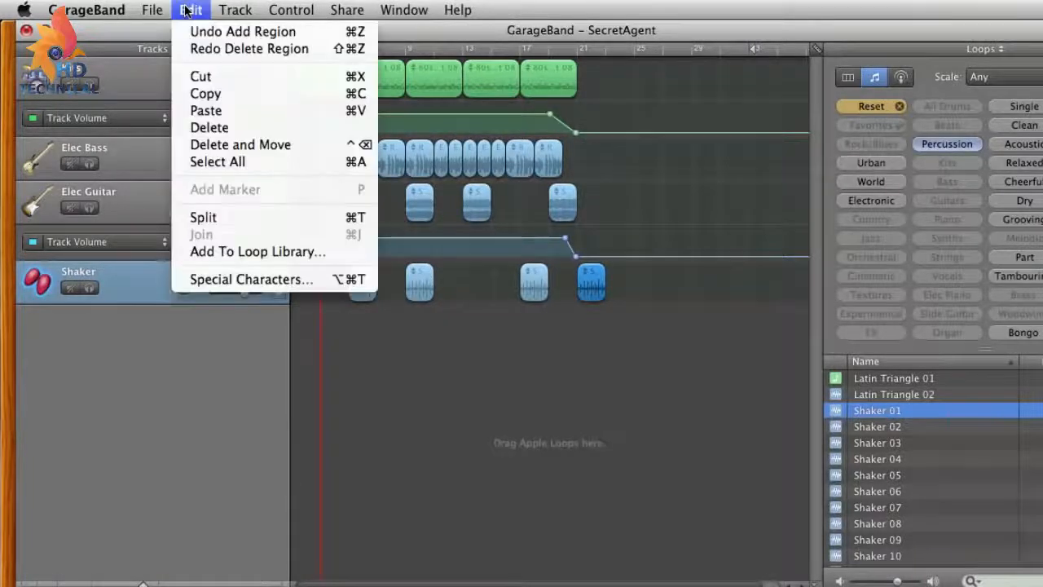
pyautogui.click(228, 128)
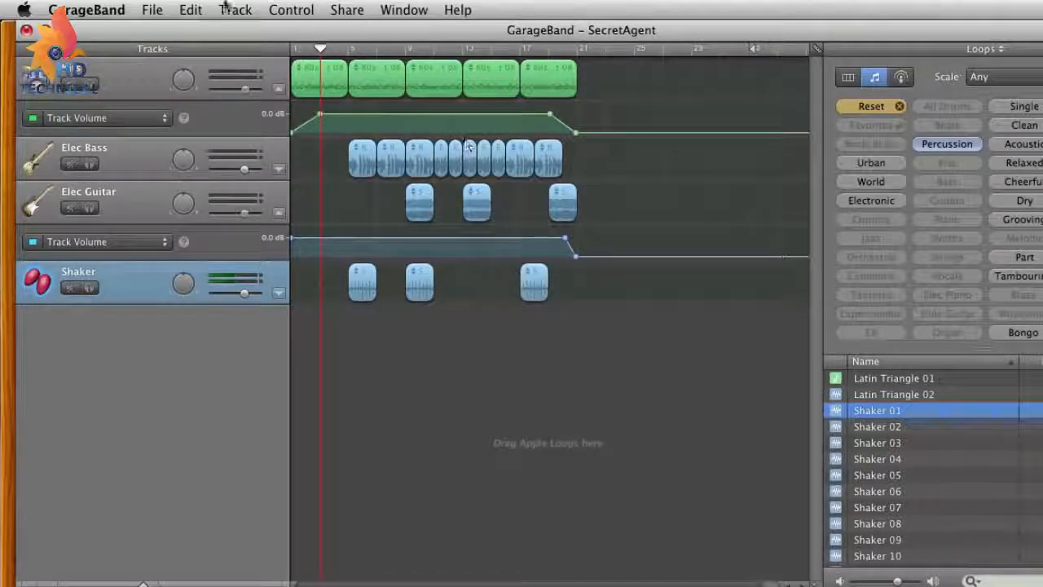
pyautogui.click(196, 9)
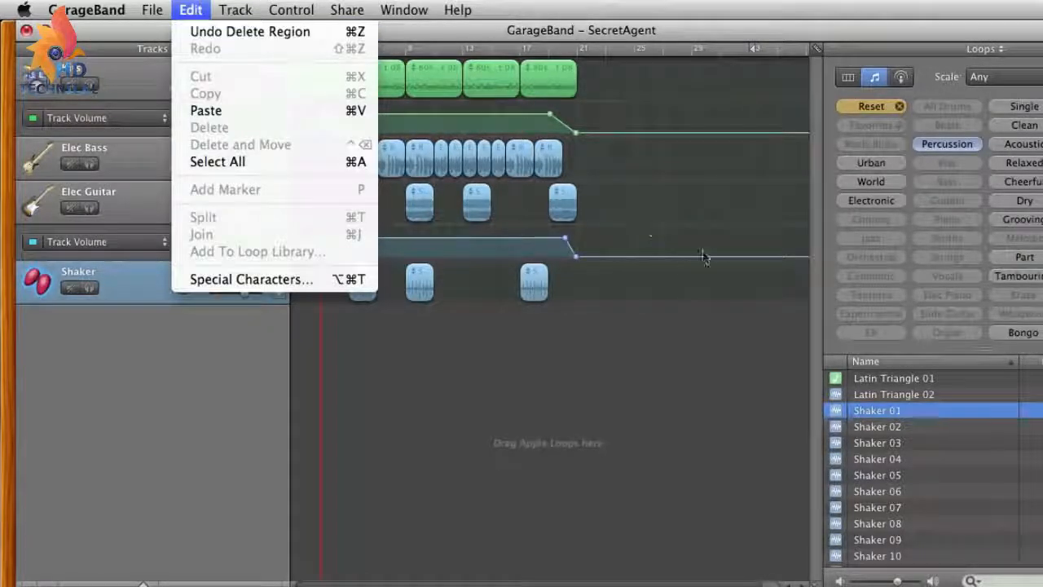
pyautogui.click(619, 284)
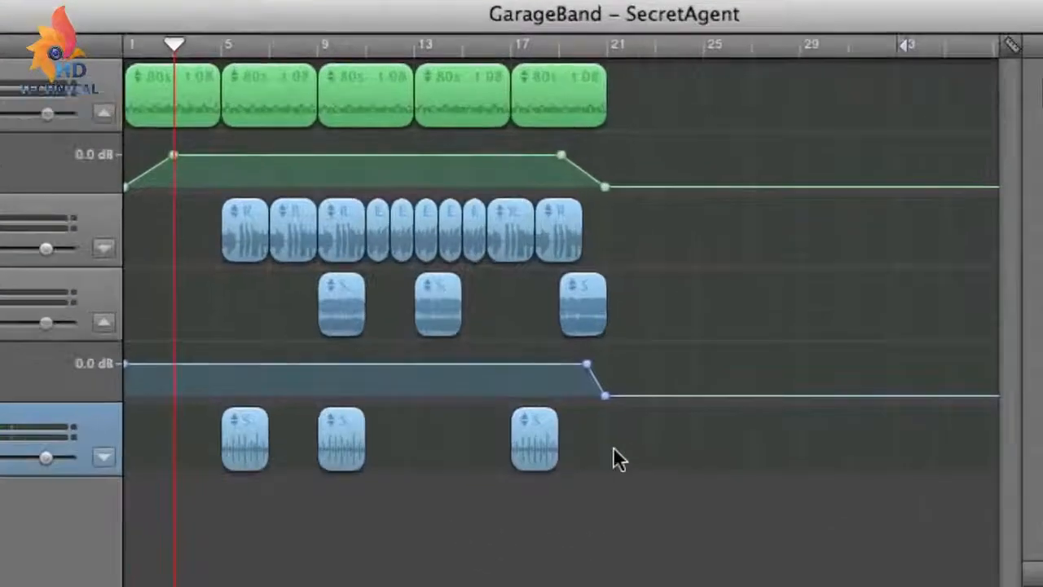
pyautogui.click(541, 286)
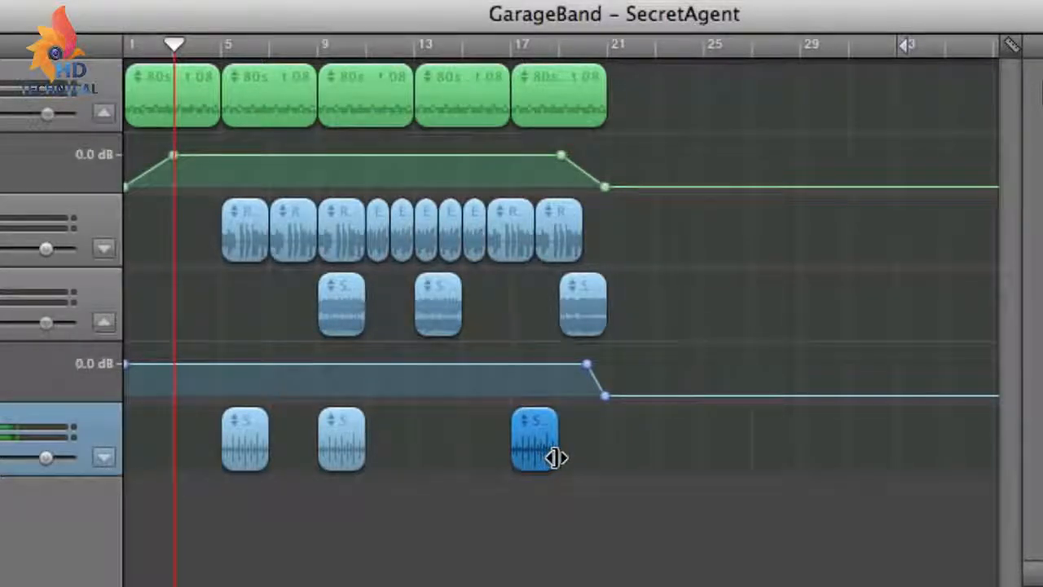
pyautogui.moveTo(554, 457)
pyautogui.mouseDown()
pyautogui.moveTo(535, 456)
pyautogui.moveTo(547, 457)
pyautogui.mouseUp()
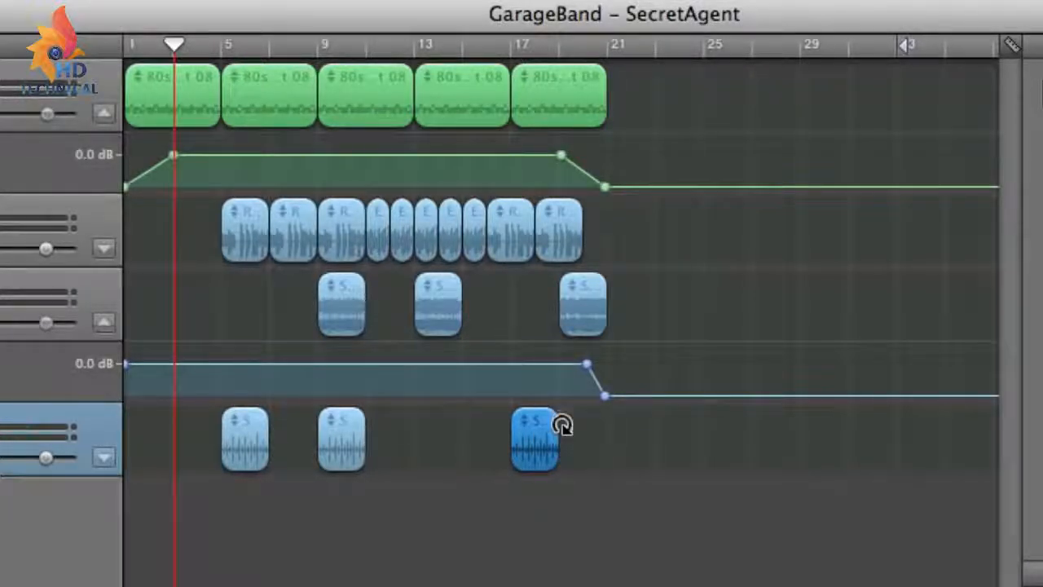
pyautogui.moveTo(558, 424)
pyautogui.mouseDown()
pyautogui.moveTo(619, 423)
pyautogui.moveTo(562, 422)
pyautogui.mouseUp()
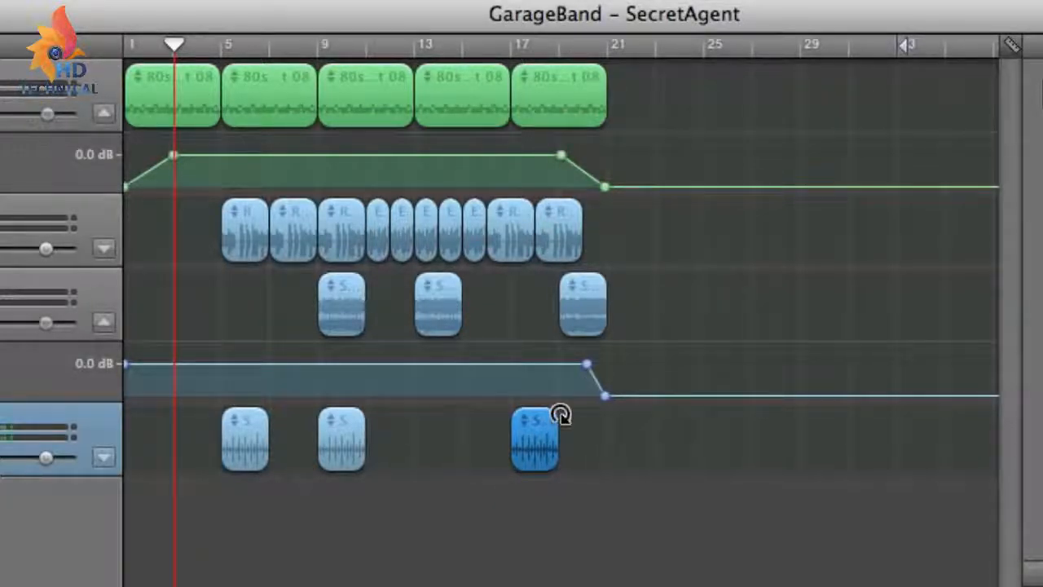
pyautogui.moveTo(559, 414)
pyautogui.mouseDown()
pyautogui.moveTo(763, 419)
pyautogui.moveTo(562, 409)
pyautogui.mouseUp()
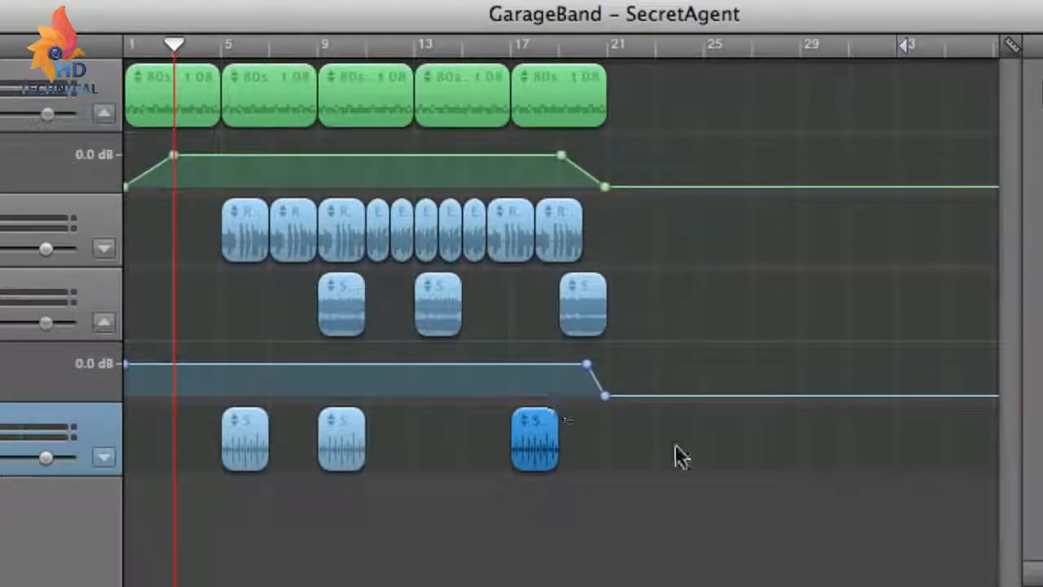
pyautogui.click(631, 453)
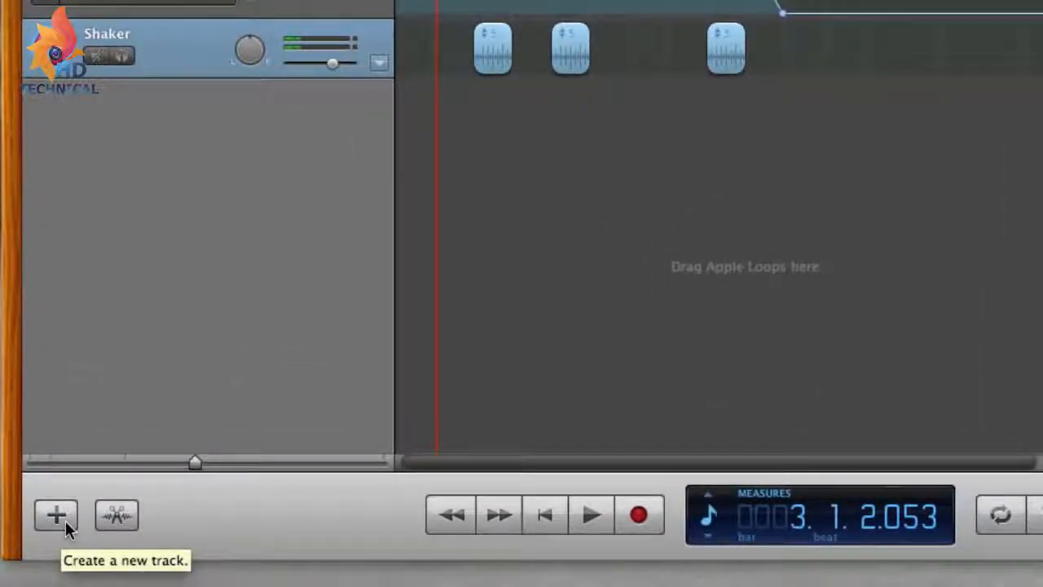
# - Create a new Real Instrument track for recording voice with a microphone
pyautogui.click(57, 515)
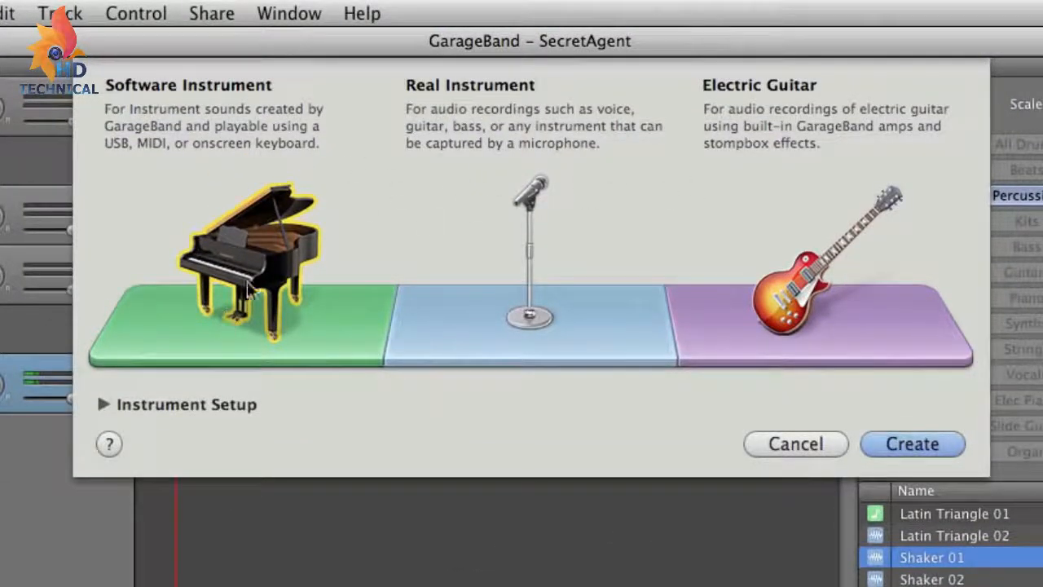
pyautogui.click(537, 201)
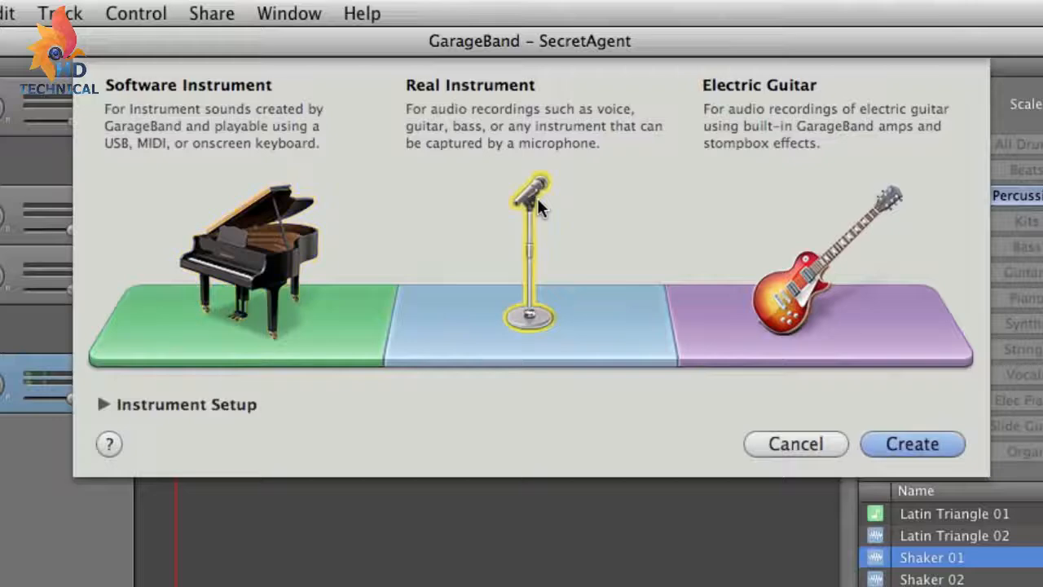
pyautogui.click(942, 443)
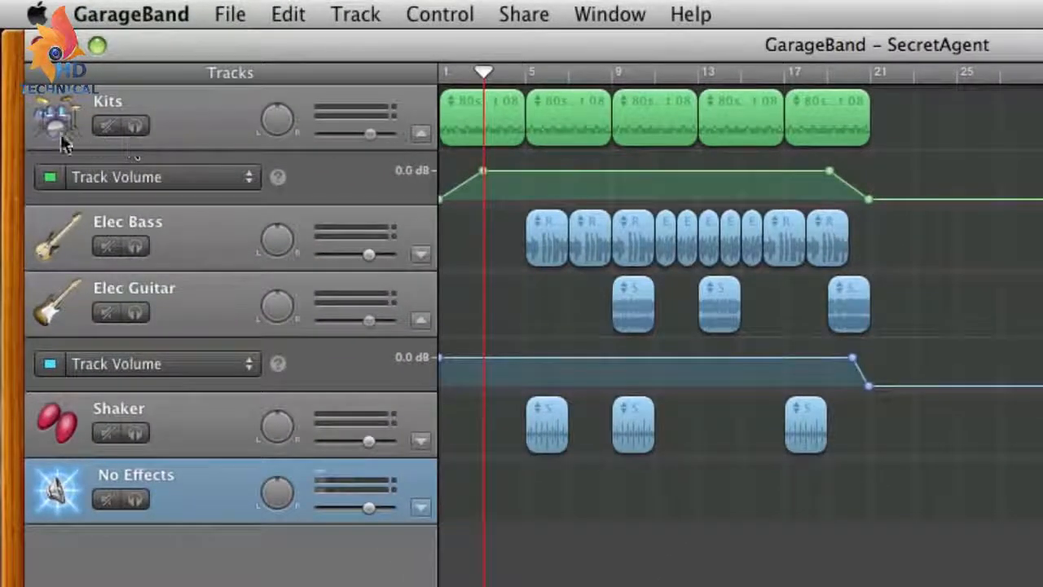
# - Mute the Kits, Elec Bass, Elec Guitar and Shaker tracks
pyautogui.click(109, 128)
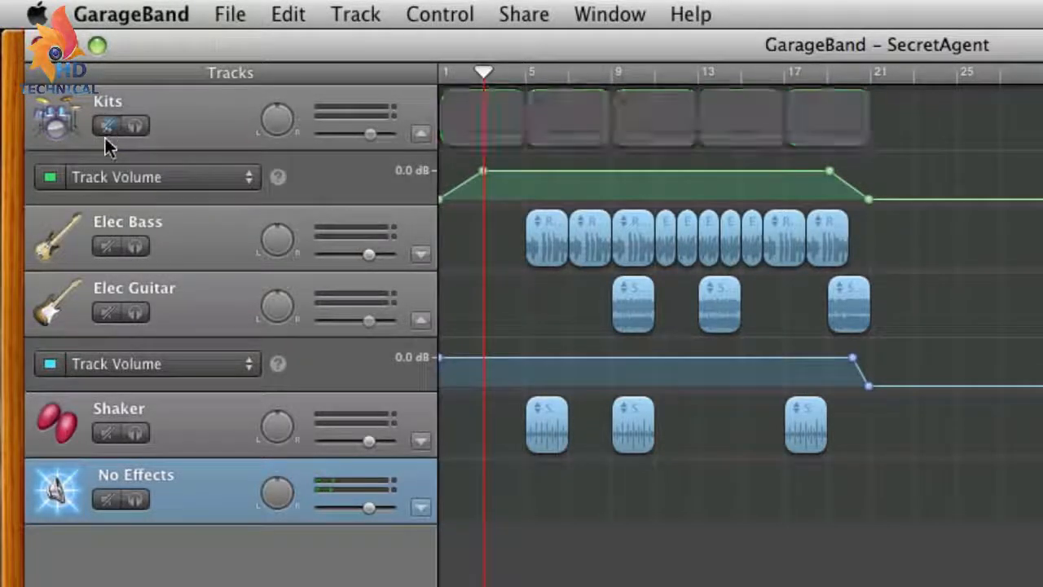
pyautogui.click(112, 249)
pyautogui.click(105, 307)
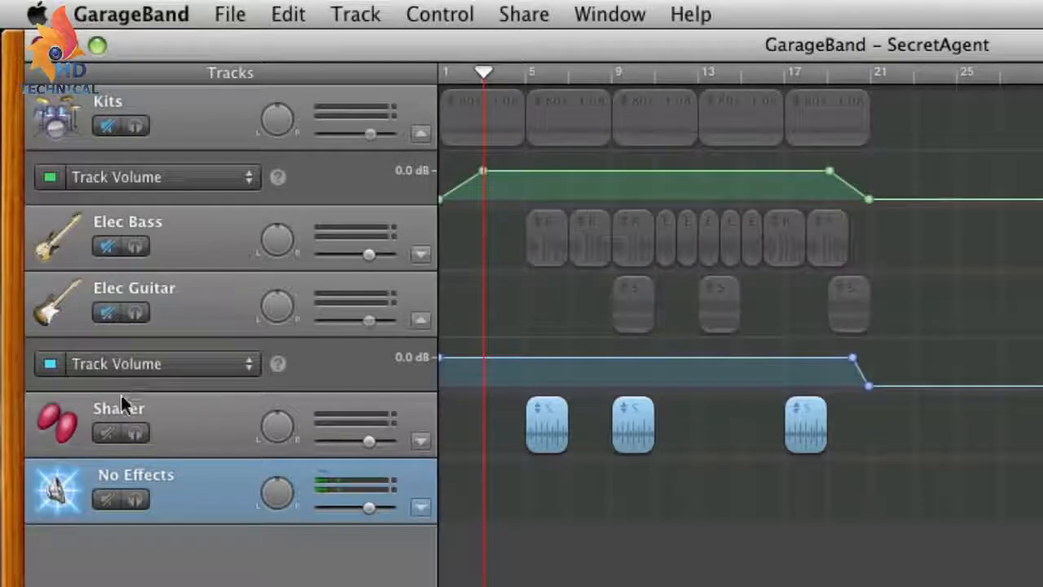
pyautogui.click(108, 430)
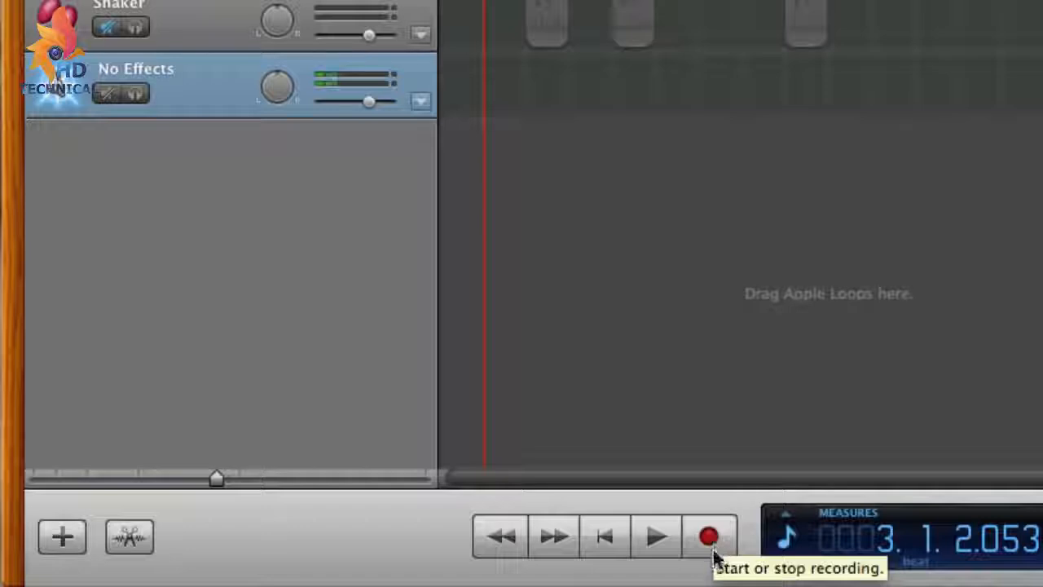
# - Record a short voice take on the No Effects track from measure 3 to about measure 5, and stop playback
pyautogui.click(714, 545)
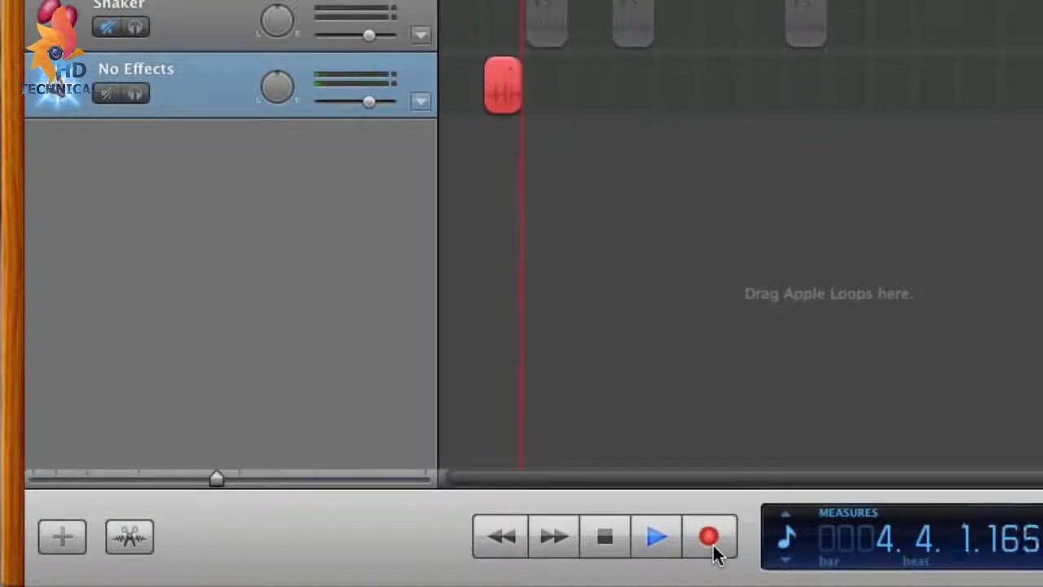
pyautogui.click(709, 538)
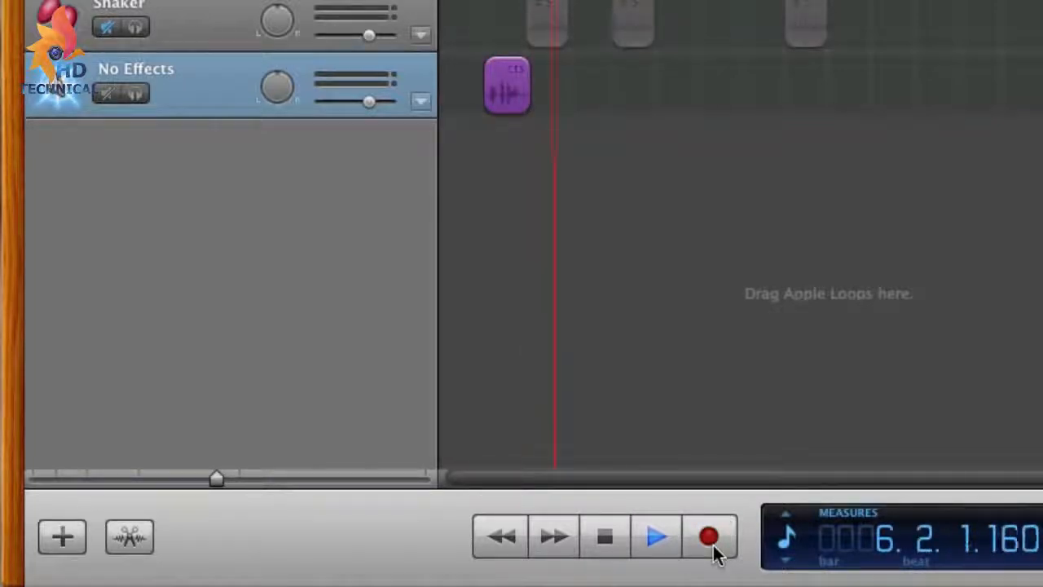
pyautogui.click(653, 540)
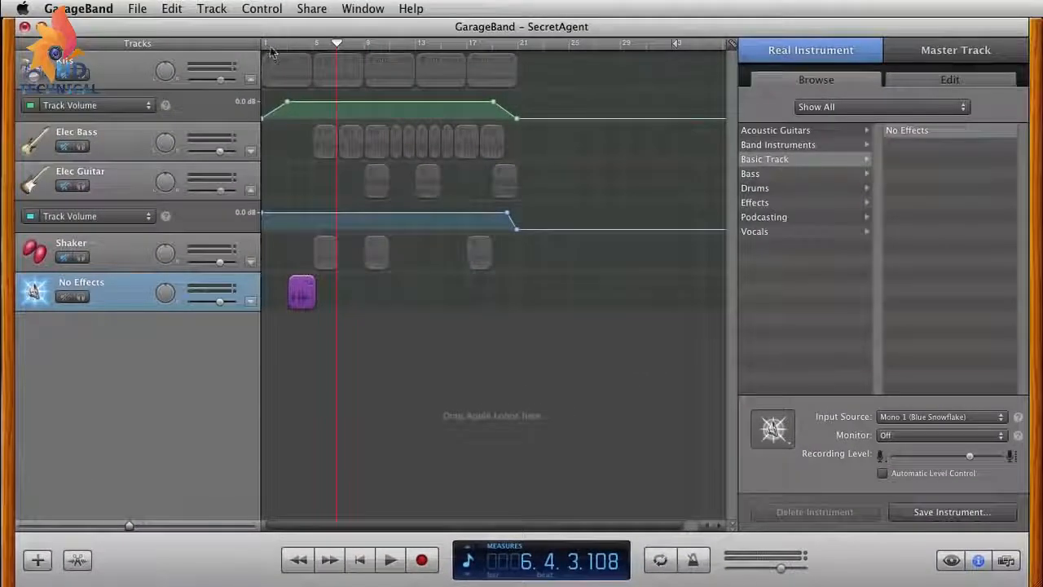
# - Play back the recorded voice region from near its start, stop, and return the playhead to measure 4
pyautogui.click(287, 42)
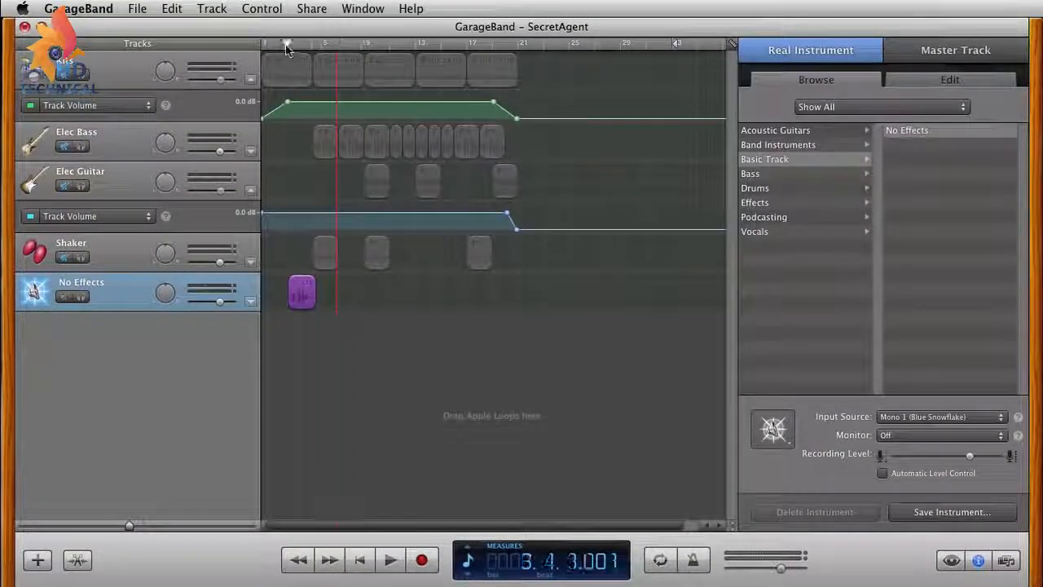
pyautogui.click(394, 569)
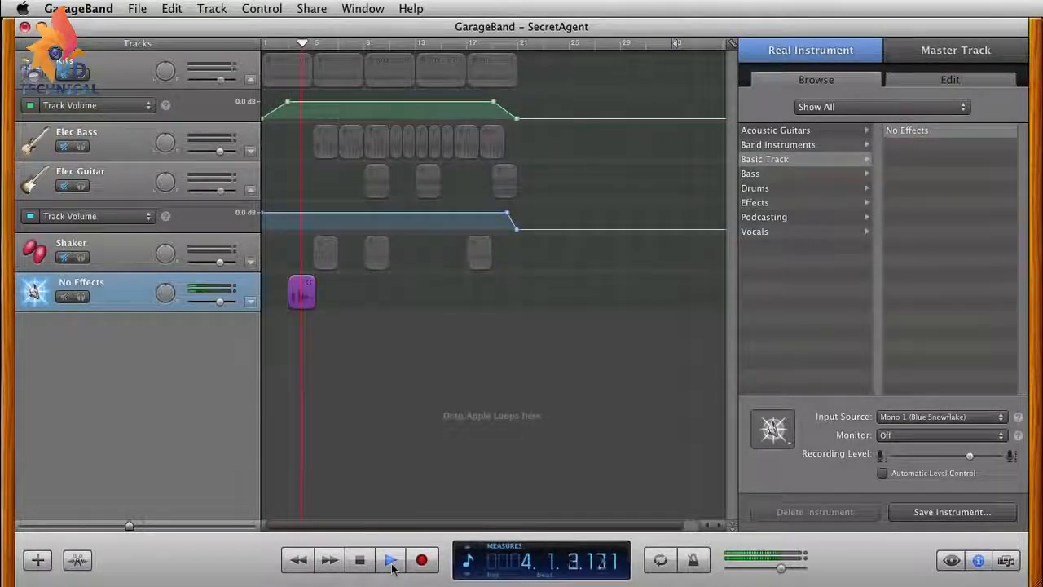
pyautogui.click(391, 561)
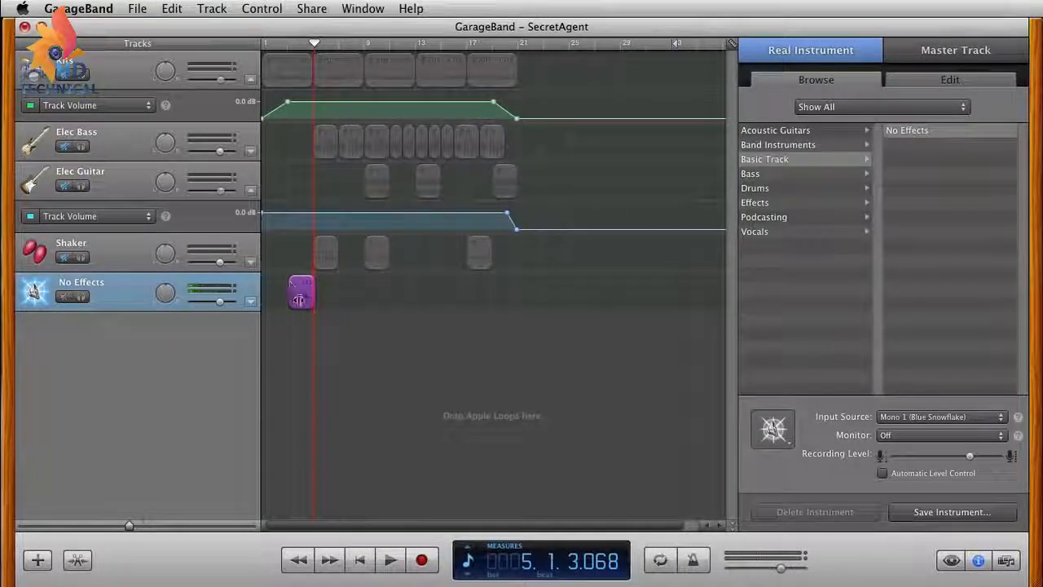
pyautogui.click(300, 45)
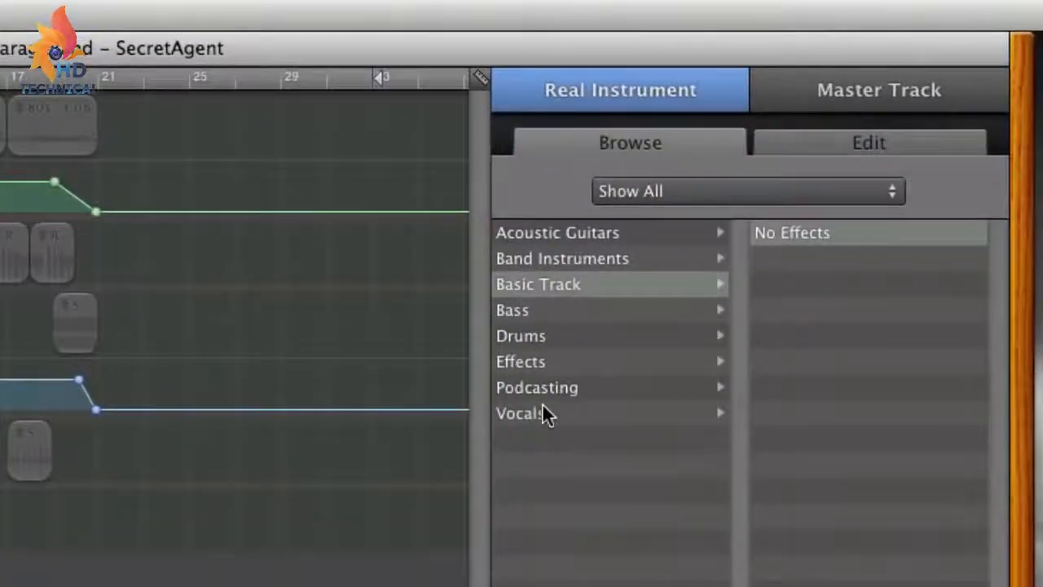
# - Apply the Deeper Vocals preset from the Vocals category to the voice track
pyautogui.click(544, 412)
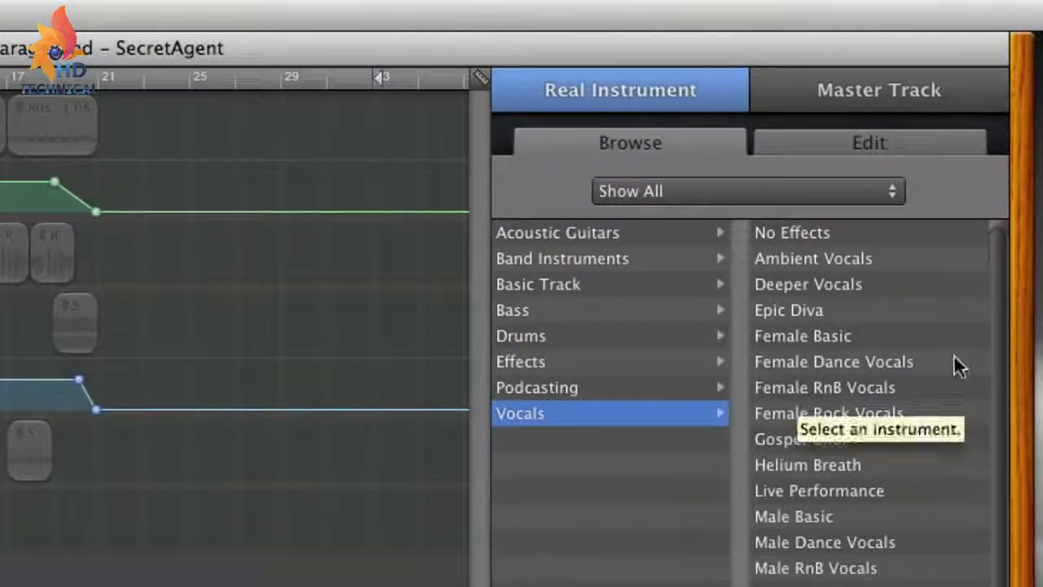
pyautogui.scroll(-3, 1009, 352)
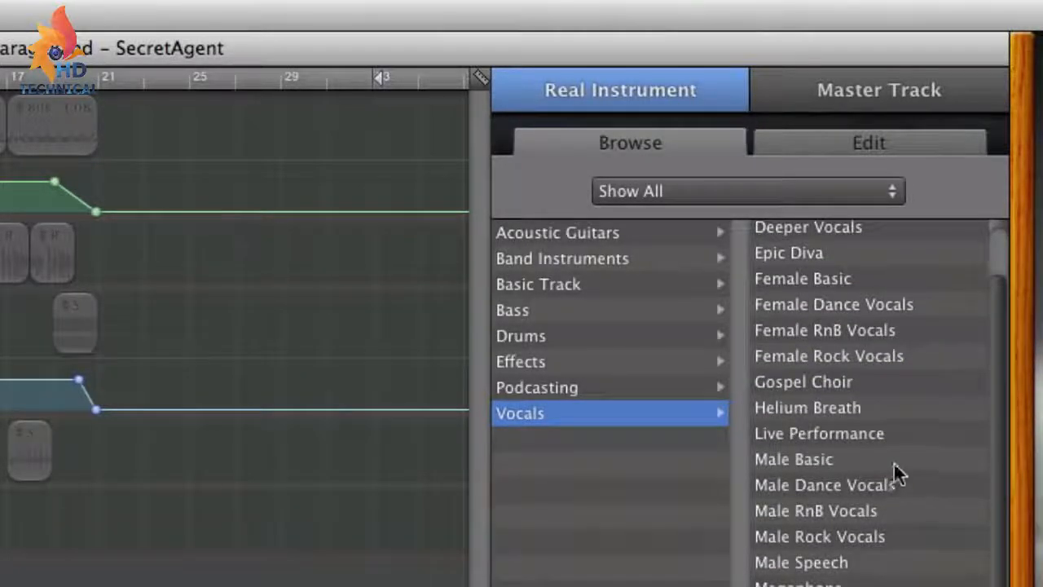
pyautogui.click(831, 236)
pyautogui.click(828, 230)
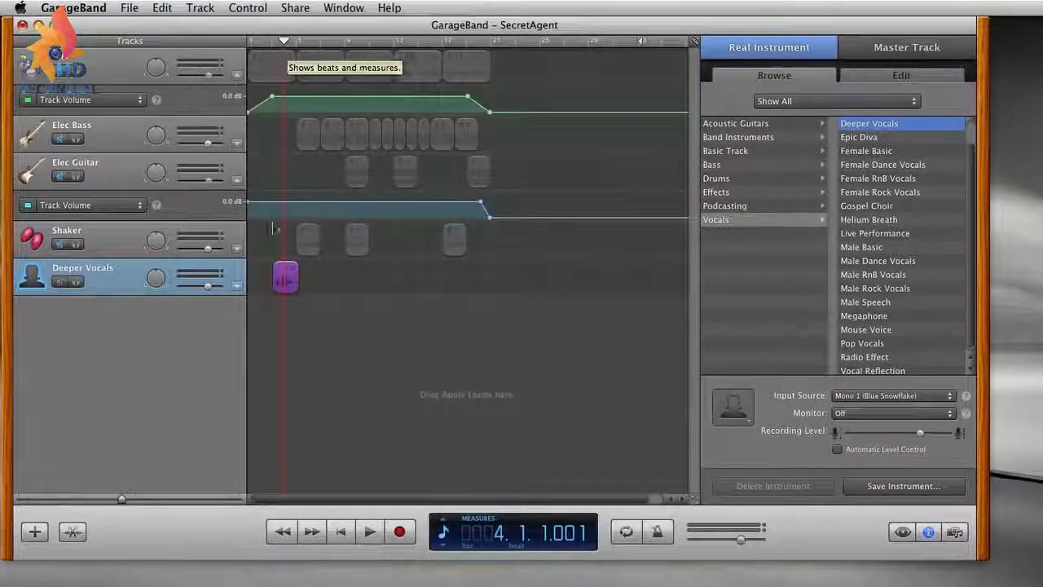
# - Listen to the voice region with its vocal effect, first from measure 4 and again from measure 3
pyautogui.click(282, 44)
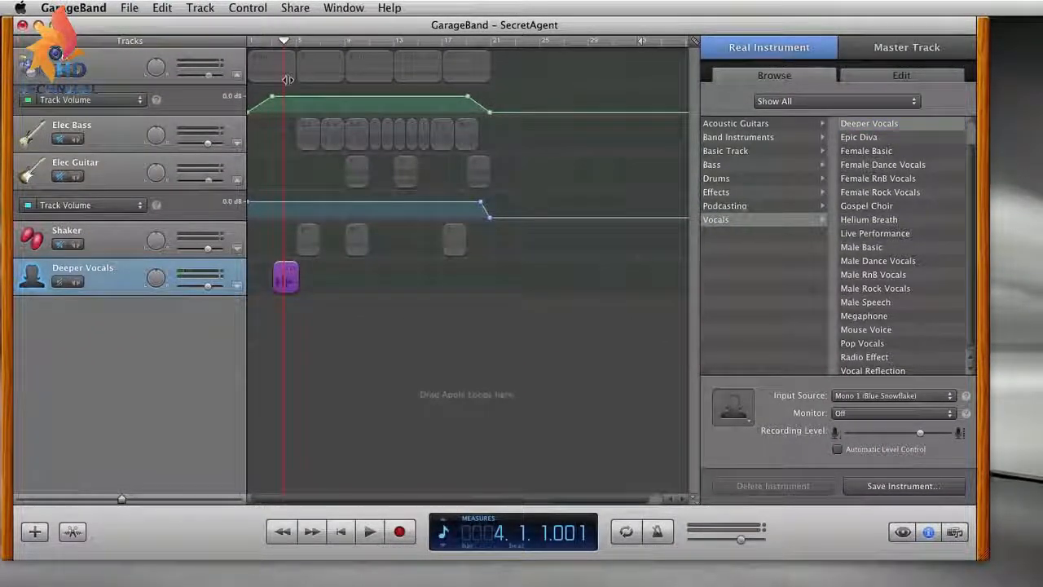
pyautogui.press('space')
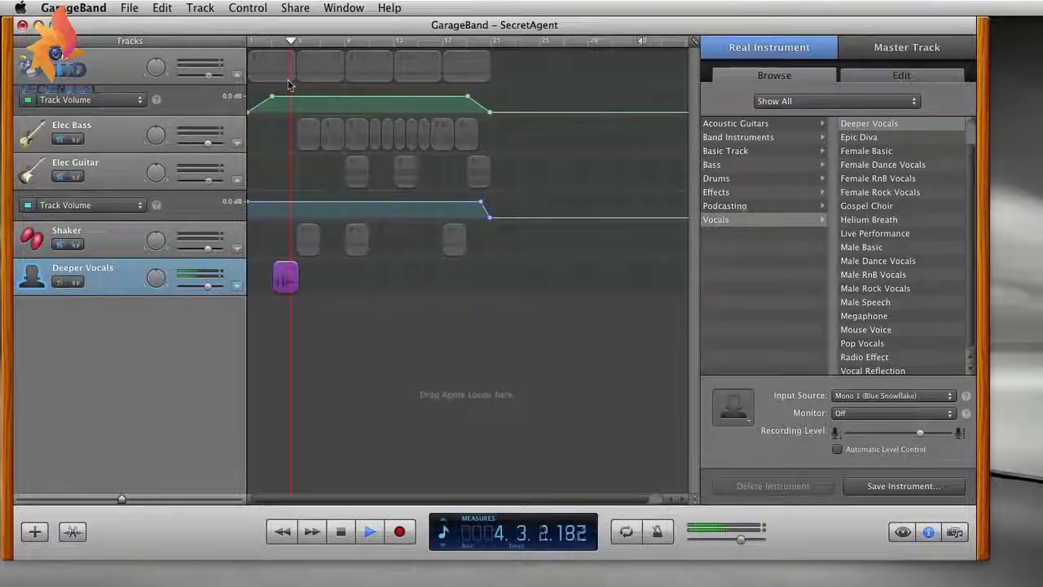
pyautogui.press('space')
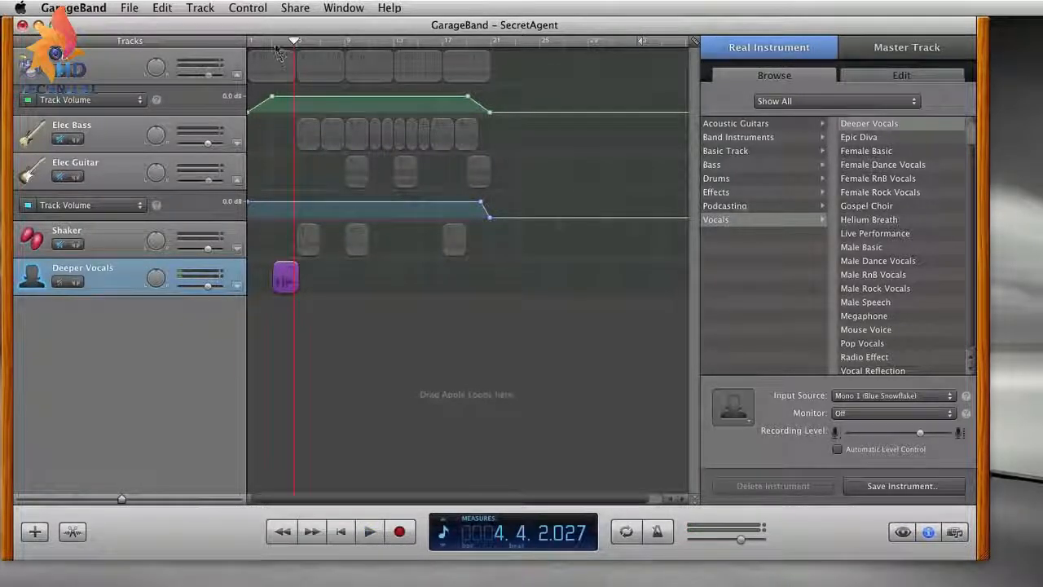
pyautogui.click(276, 49)
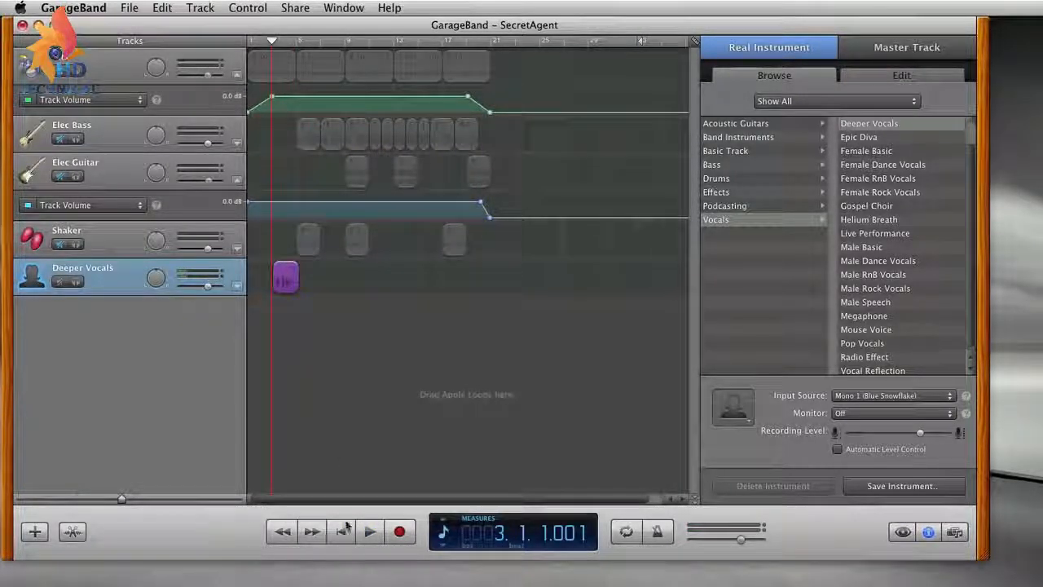
pyautogui.click(369, 532)
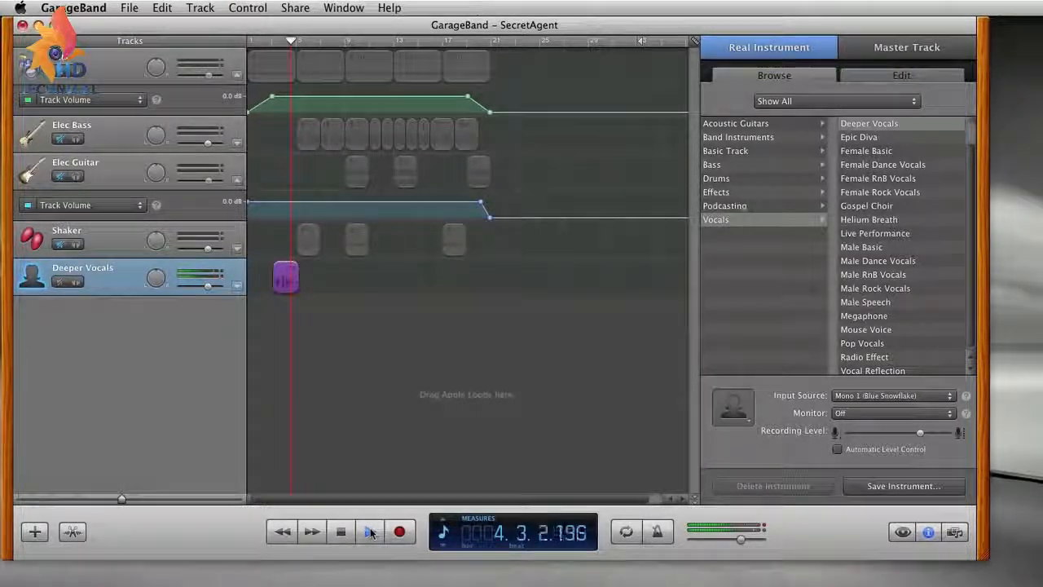
pyautogui.click(369, 531)
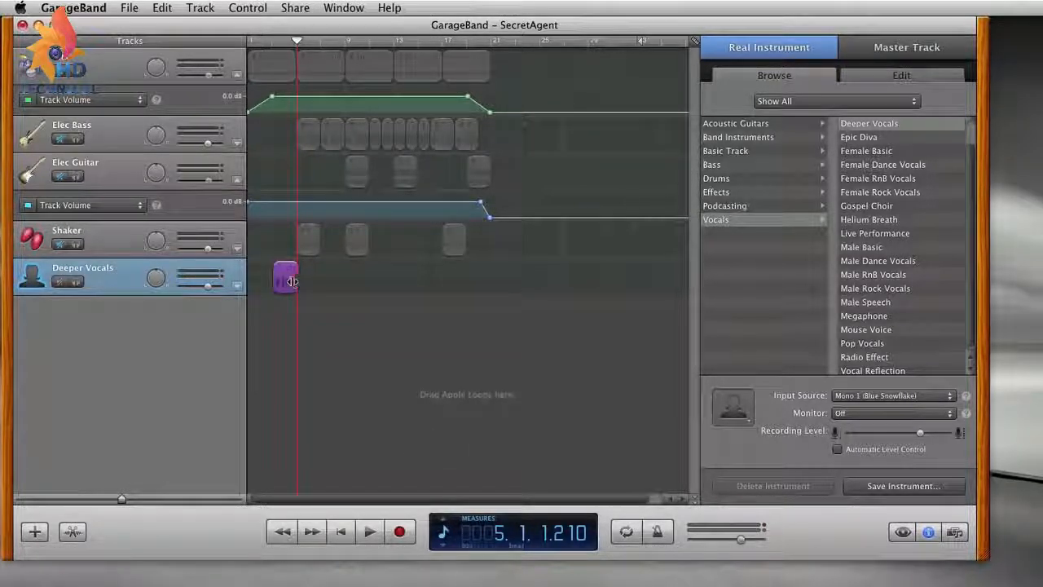
# - Move the voice region to measure 1, return the playhead to the start, and unmute the Kits, Elec Bass, Elec Guitar and Shaker tracks
pyautogui.moveTo(286, 280); pyautogui.dragTo(260, 279)
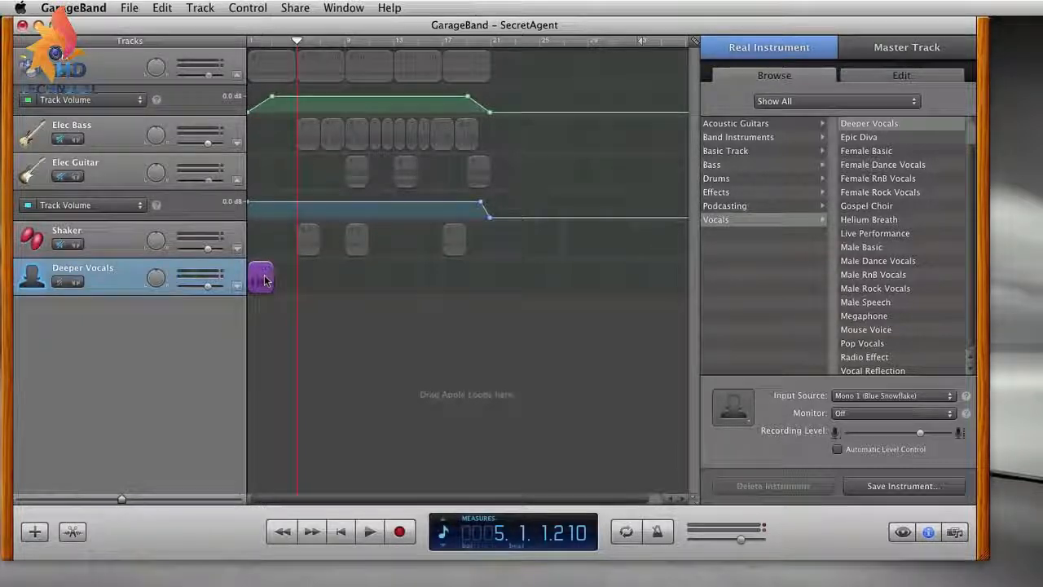
pyautogui.click(250, 42)
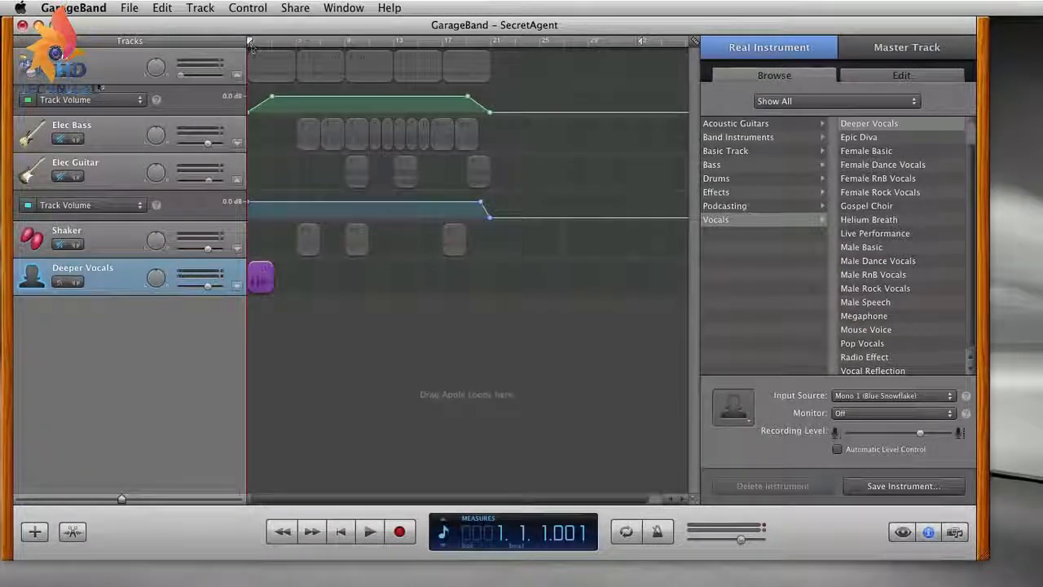
pyautogui.click(63, 75)
pyautogui.click(64, 137)
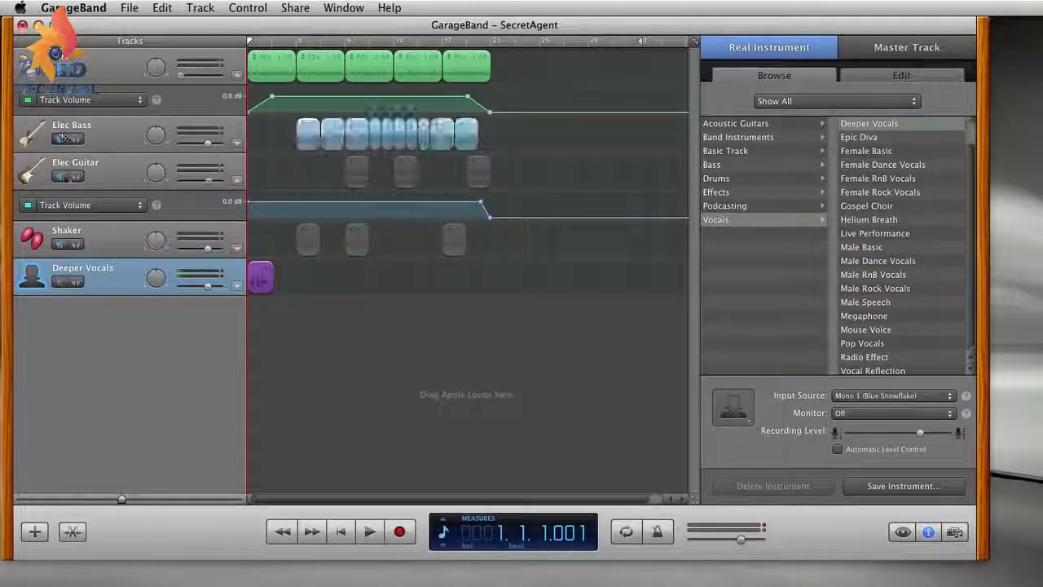
pyautogui.click(63, 176)
pyautogui.click(63, 244)
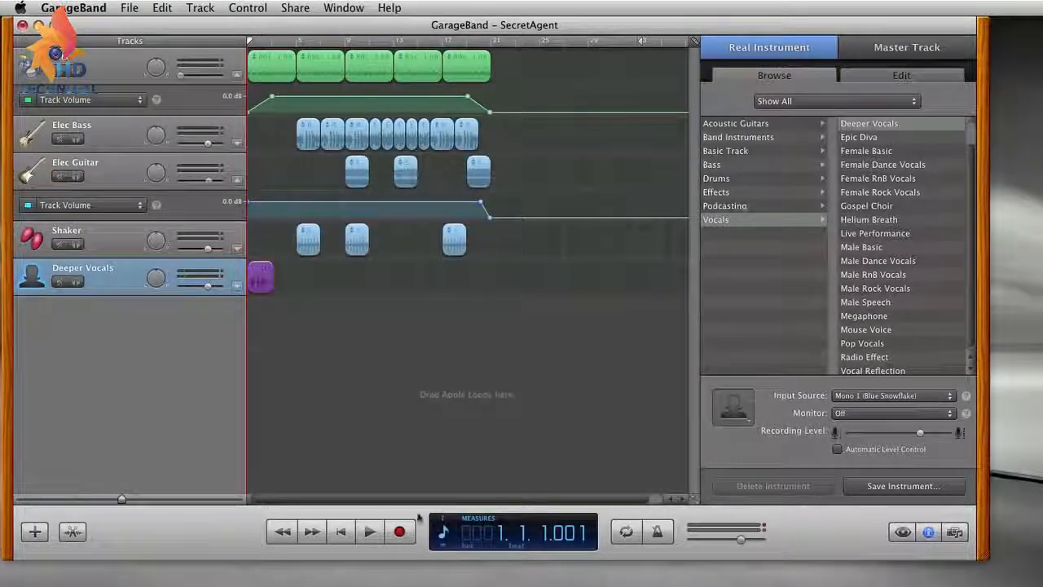
# - Play the full mix from measure 1 to about measure 11 and stop playback
pyautogui.click(371, 532)
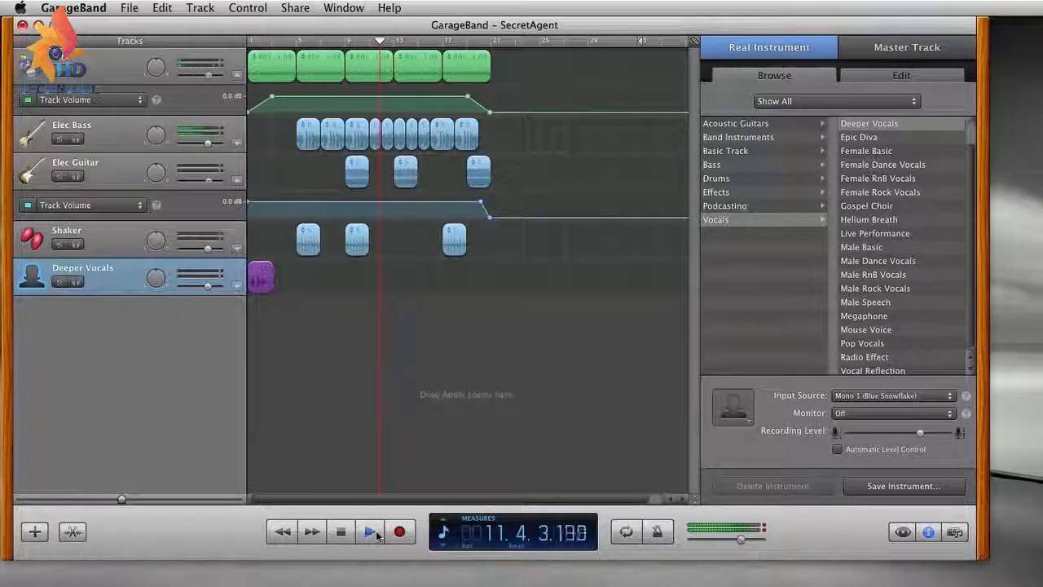
pyautogui.click(370, 531)
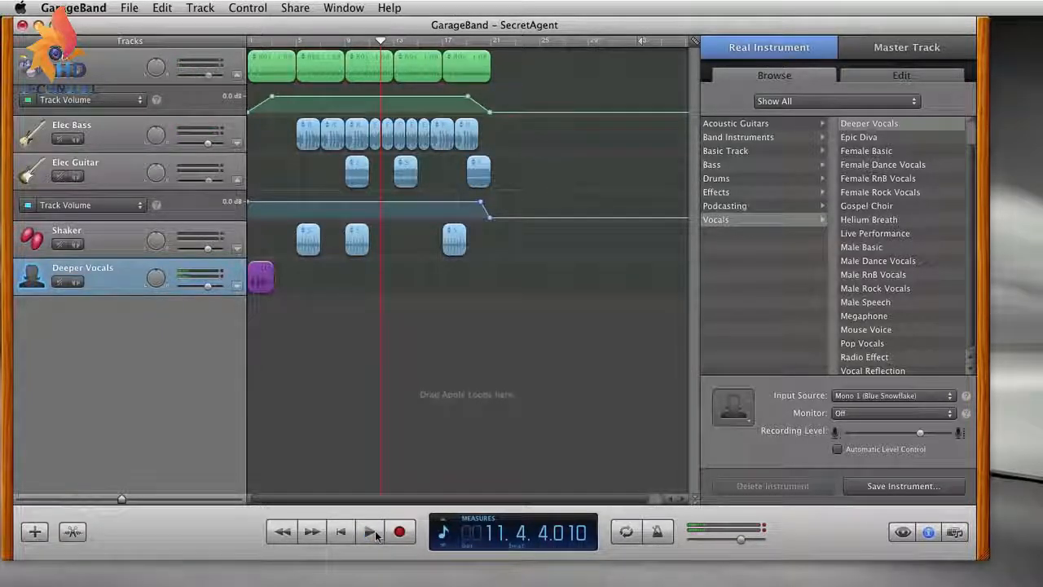